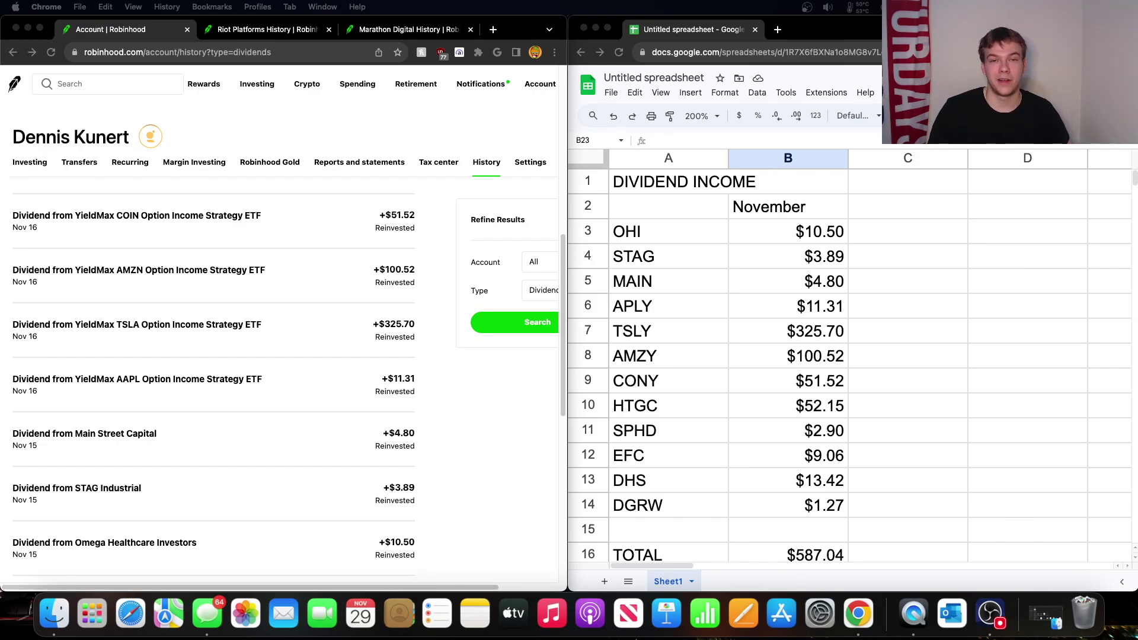
- Inspect the payment details of the Nov 15 Omega Healthcare Investors dividend in the history list, then collapse the entry
{"action": "left_click", "coordinate": [437, 456]}
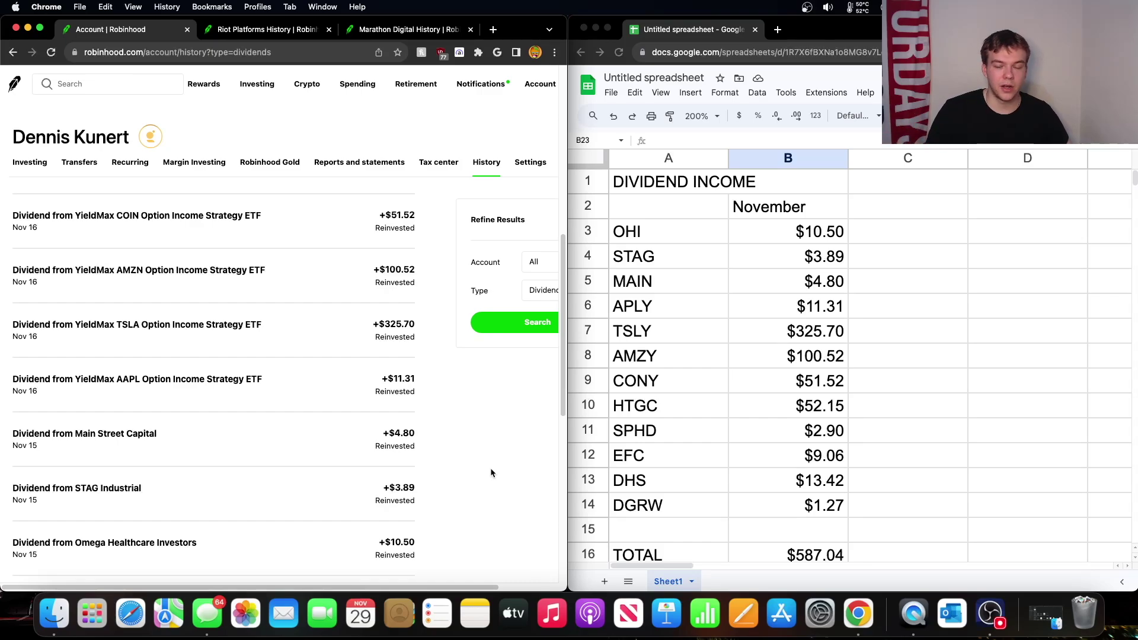
{"action": "scroll", "coordinate": [338, 516], "scroll_direction": "down", "scroll_amount": 1}
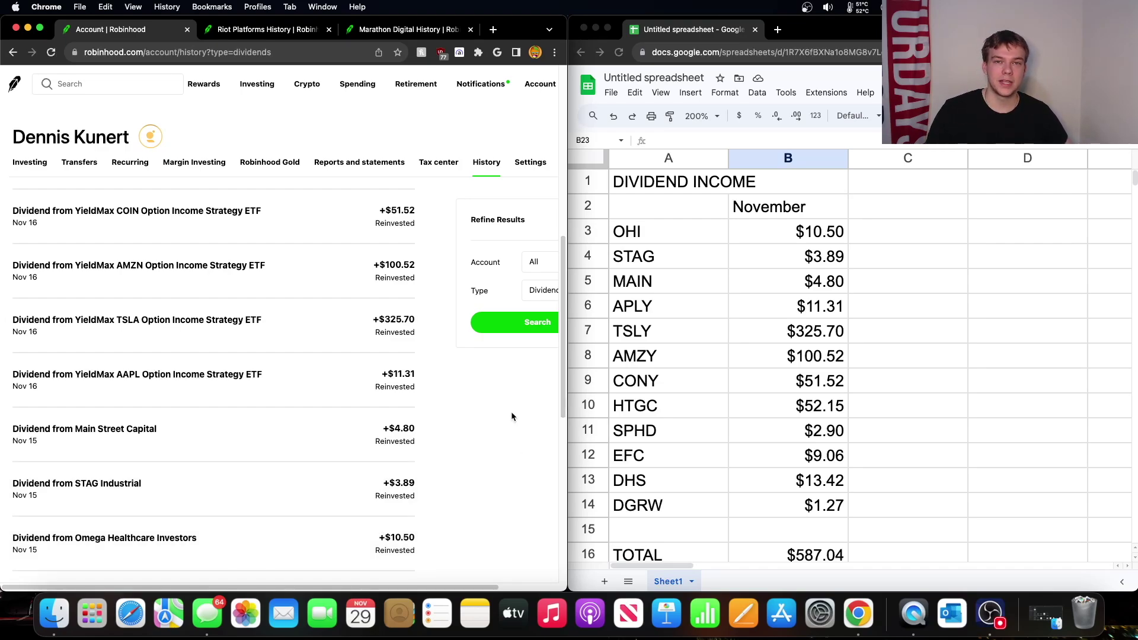
{"action": "left_click", "coordinate": [302, 537]}
{"action": "scroll", "coordinate": [338, 470], "scroll_direction": "down", "scroll_amount": 2}
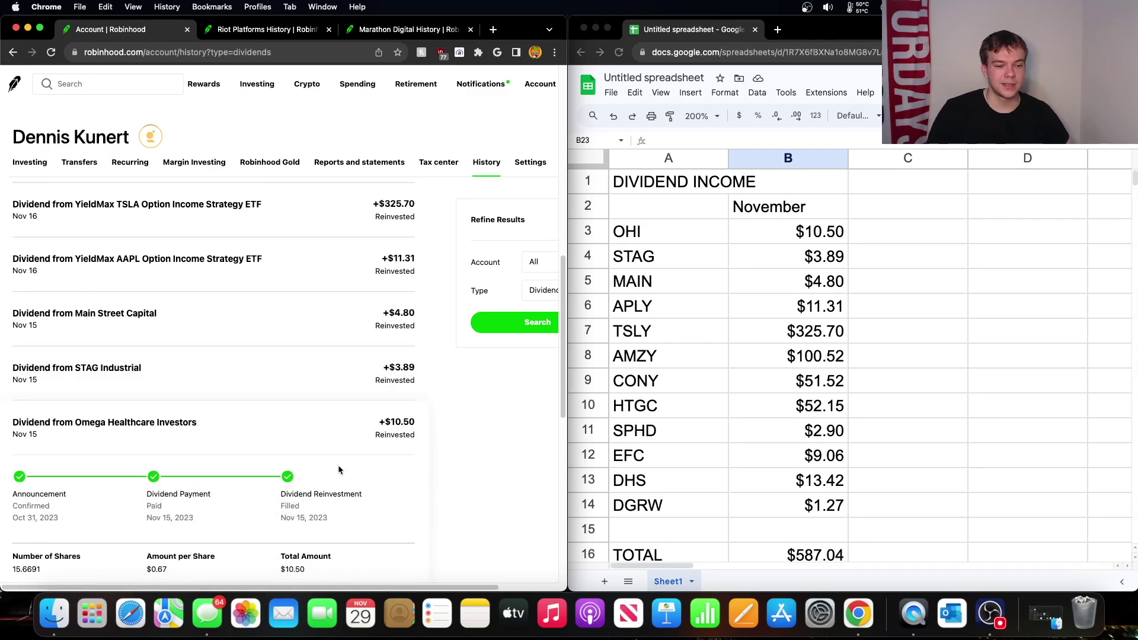
{"action": "left_click", "coordinate": [343, 431]}
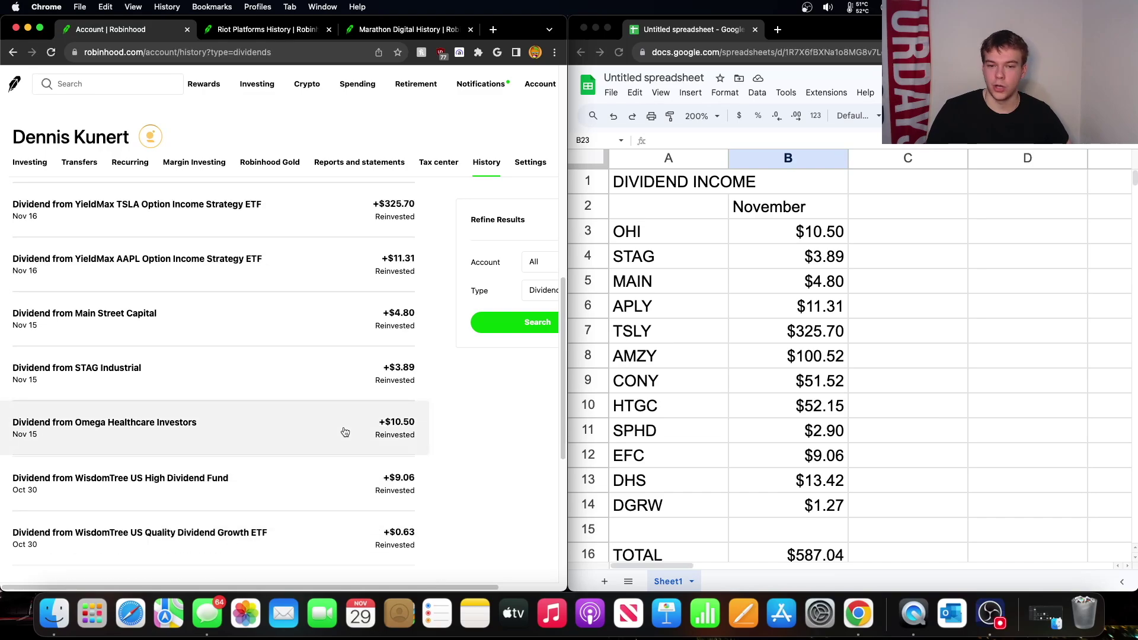
- Inspect the share count and amount per share of the Nov 15 STAG Industrial dividend, then collapse the entry
{"action": "scroll", "coordinate": [500, 418], "scroll_direction": "up", "scroll_amount": 2}
{"action": "scroll", "coordinate": [499, 417], "scroll_direction": "up", "scroll_amount": 1}
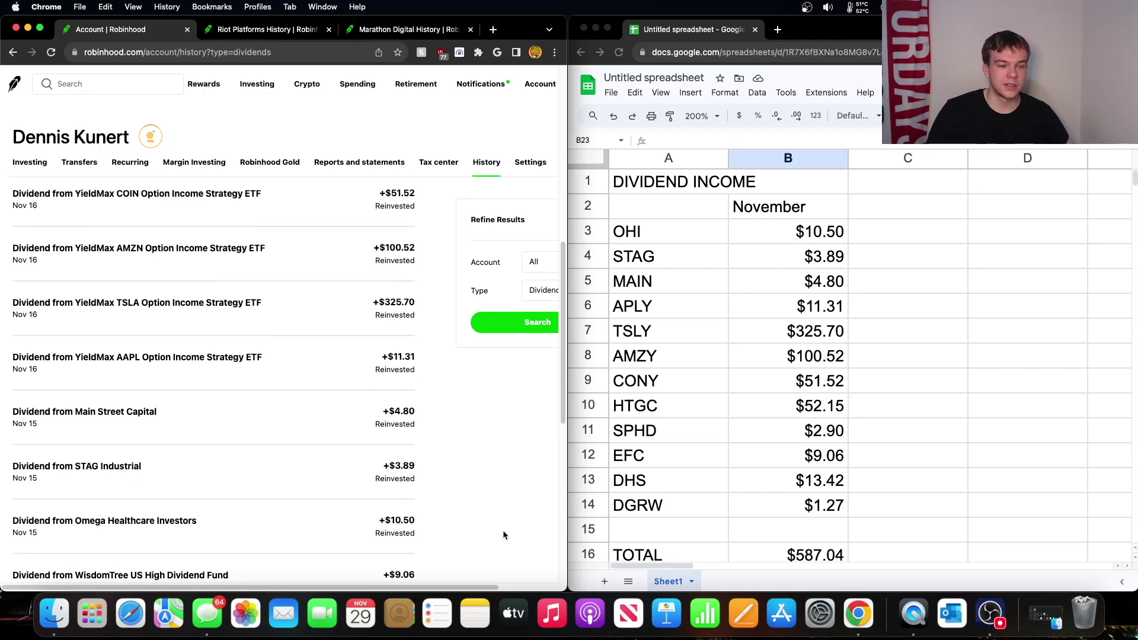
{"action": "scroll", "coordinate": [502, 531], "scroll_direction": "down", "scroll_amount": 1}
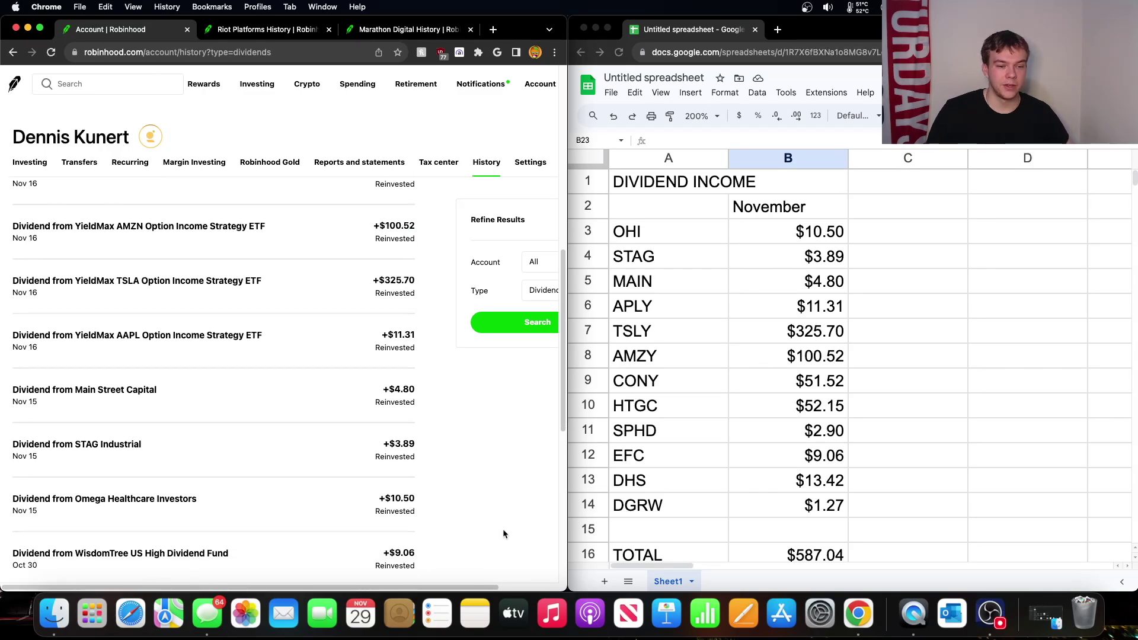
{"action": "left_click", "coordinate": [317, 457]}
{"action": "scroll", "coordinate": [317, 457], "scroll_direction": "down", "scroll_amount": 1}
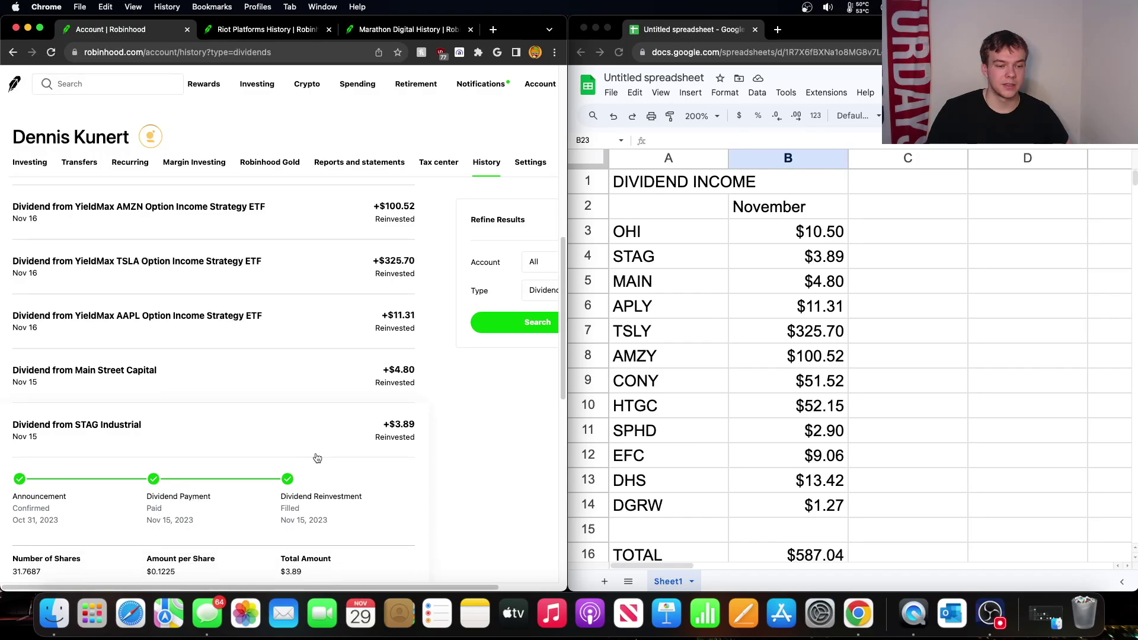
{"action": "left_click", "coordinate": [320, 429]}
{"action": "scroll", "coordinate": [415, 430], "scroll_direction": "up", "scroll_amount": 1}
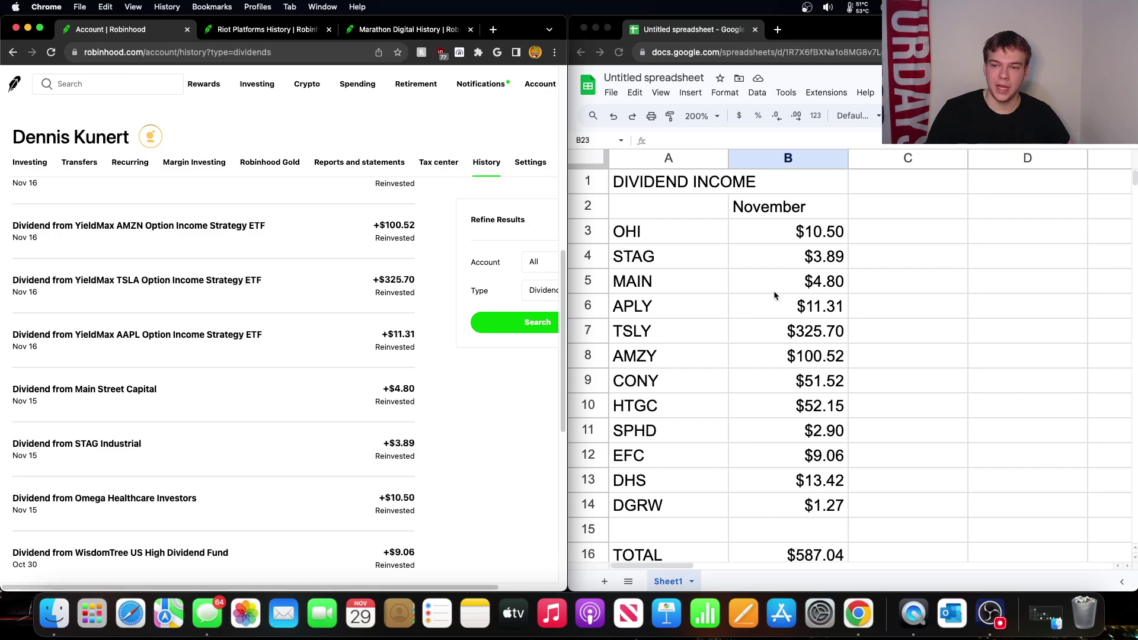
- Review the expanded details of the Main Street Capital dividend and the YieldMax AAPL dividend, collapsing each one
{"action": "left_click", "coordinate": [361, 384]}
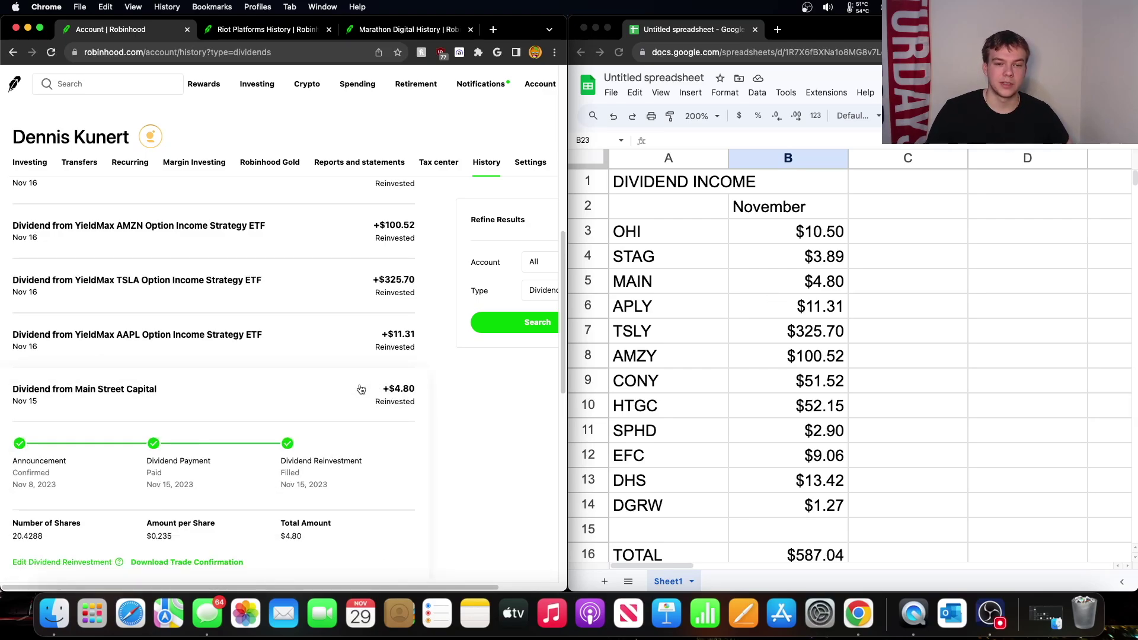
{"action": "left_click", "coordinate": [361, 386]}
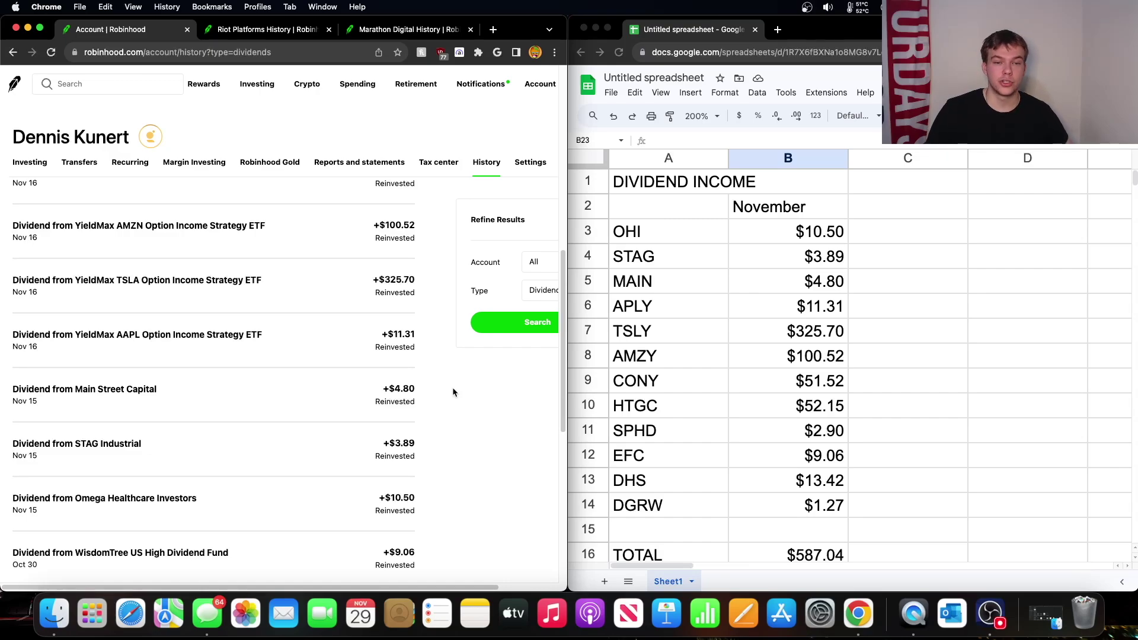
{"action": "scroll", "coordinate": [438, 396], "scroll_direction": "up", "scroll_amount": 2}
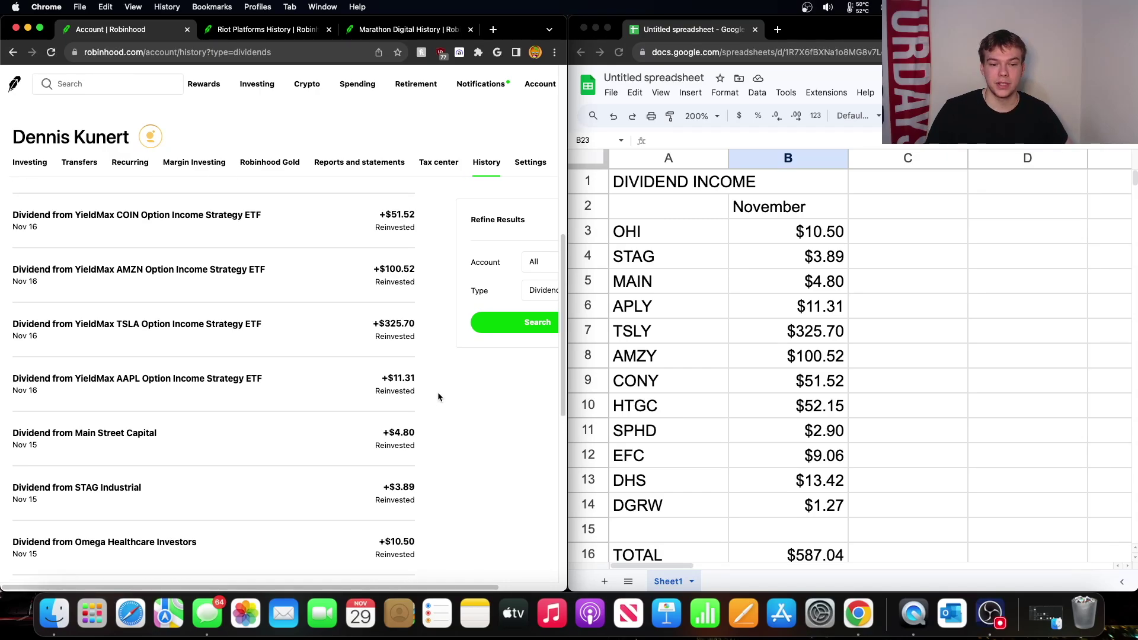
{"action": "left_click", "coordinate": [354, 394]}
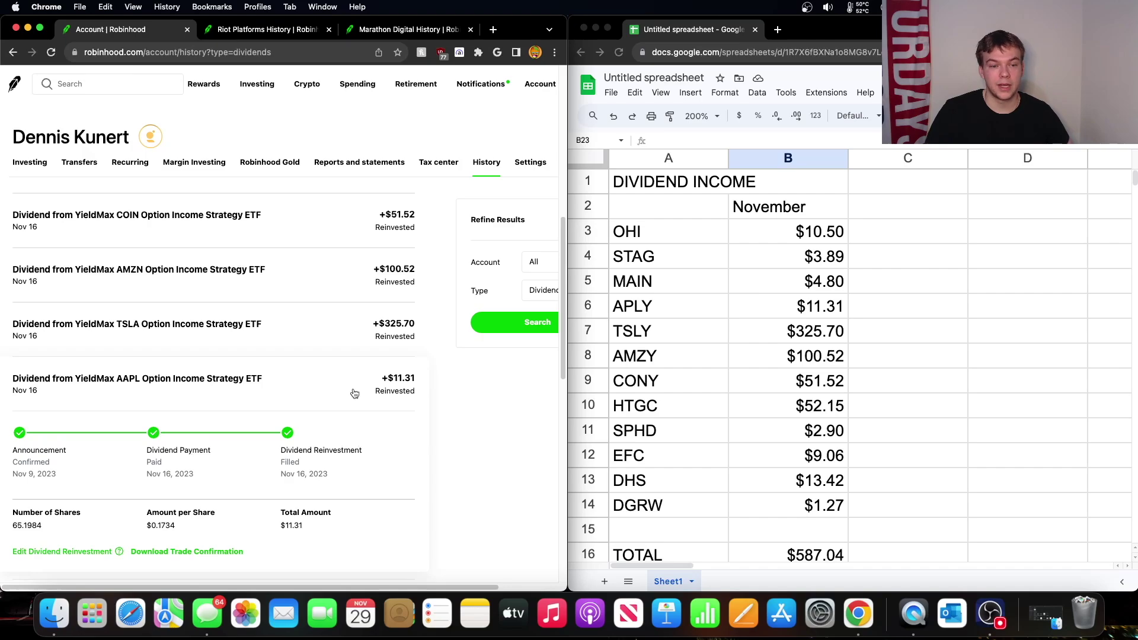
{"action": "left_click", "coordinate": [354, 393]}
- Examine the YieldMax TSLA dividend's details, highlighting its number of shares and amount per share, and collapse the entry
{"action": "scroll", "coordinate": [493, 409], "scroll_direction": "up", "scroll_amount": 2}
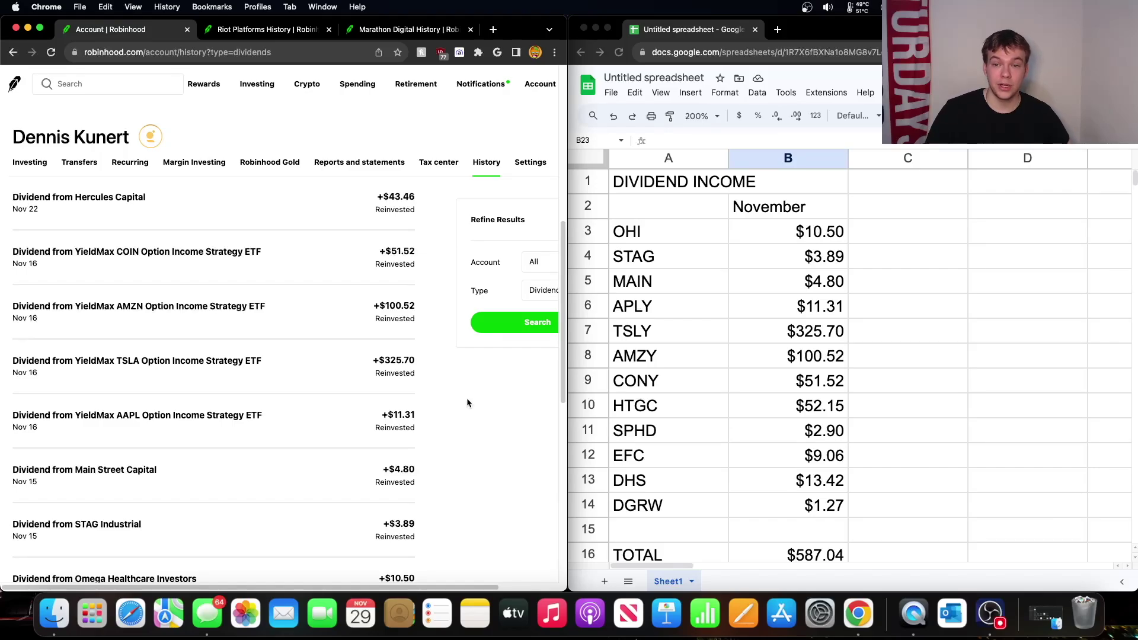
{"action": "left_click", "coordinate": [290, 361]}
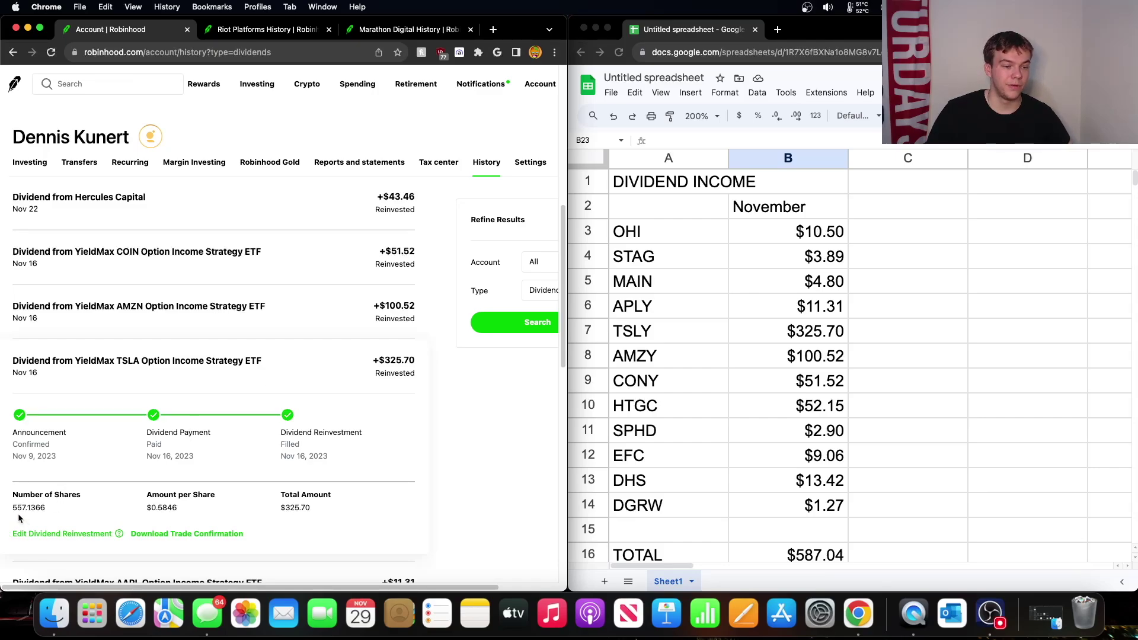
{"action": "left_click_drag", "start_coordinate": [17, 514], "coordinate": [180, 508]}
{"action": "left_click", "coordinate": [35, 506]}
{"action": "left_click", "coordinate": [83, 507]}
{"action": "left_click", "coordinate": [193, 502]}
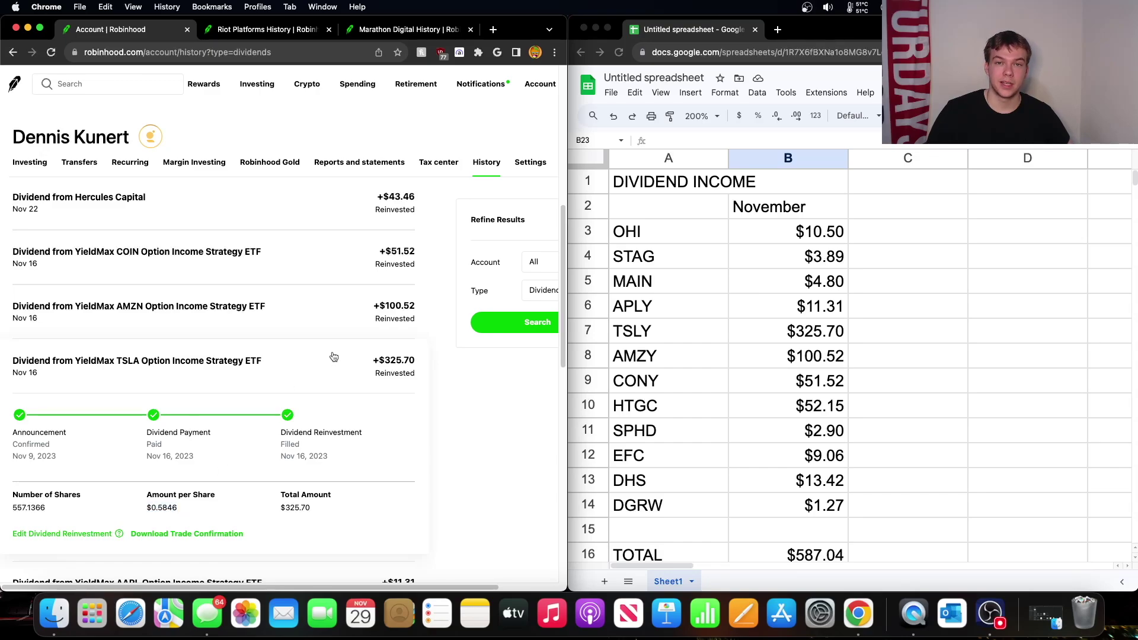
{"action": "left_click", "coordinate": [333, 357]}
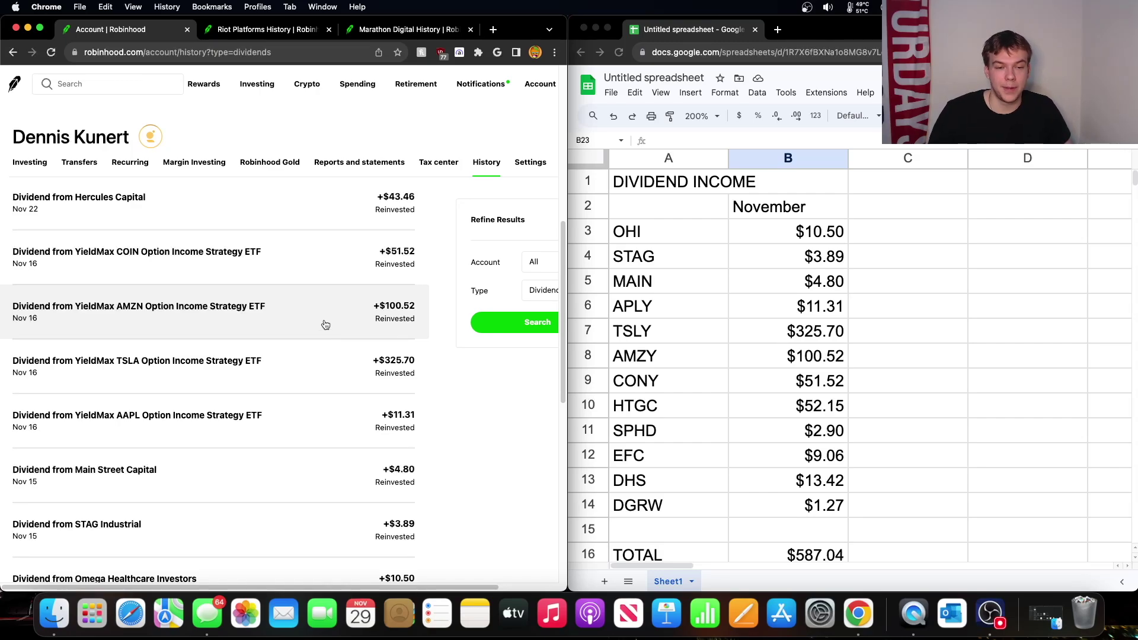
- Review the share counts and per-share amounts of the YieldMax AMZN and YieldMax COIN dividends, collapsing each entry
{"action": "left_click", "coordinate": [325, 324]}
{"action": "scroll", "coordinate": [325, 324], "scroll_direction": "up", "scroll_amount": 2}
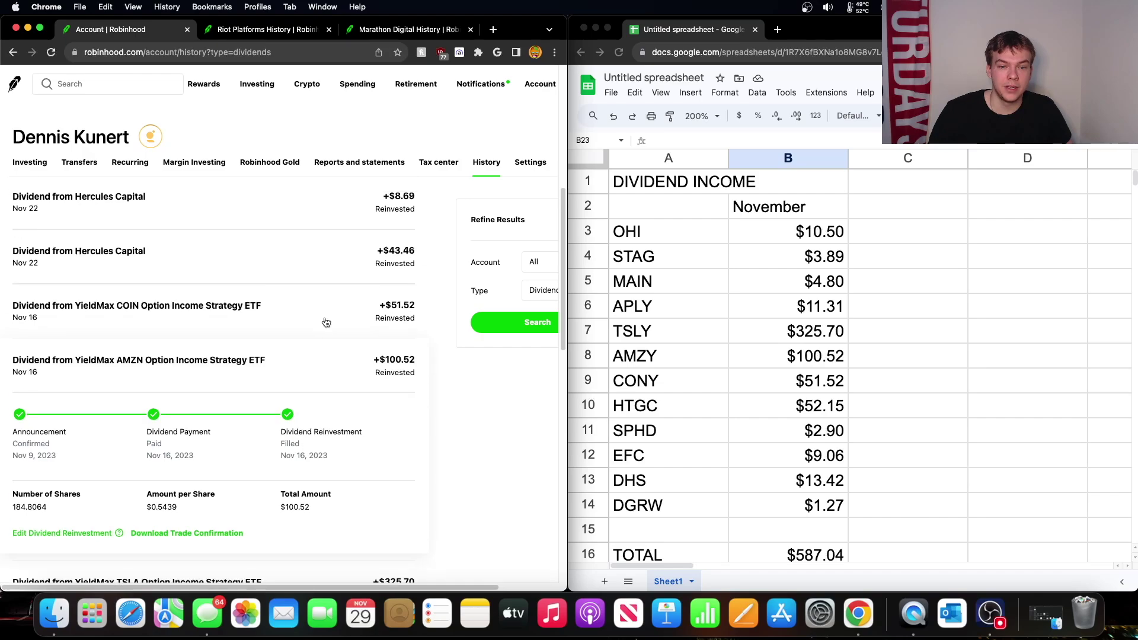
{"action": "scroll", "coordinate": [320, 408], "scroll_direction": "down", "scroll_amount": 1}
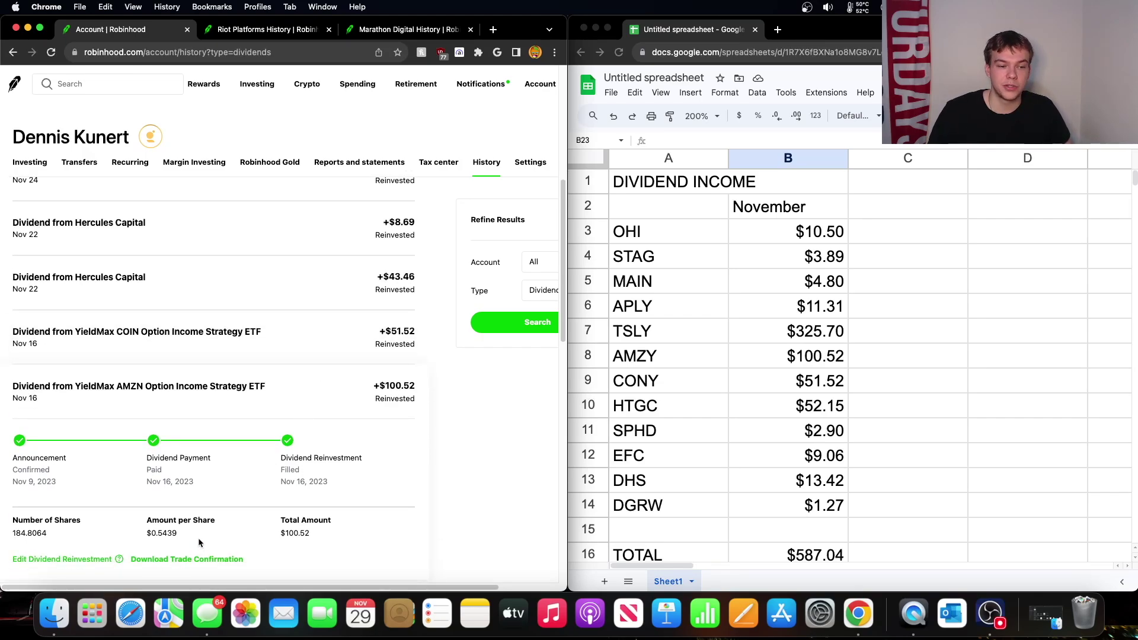
{"action": "left_click", "coordinate": [300, 399]}
{"action": "left_click", "coordinate": [310, 341]}
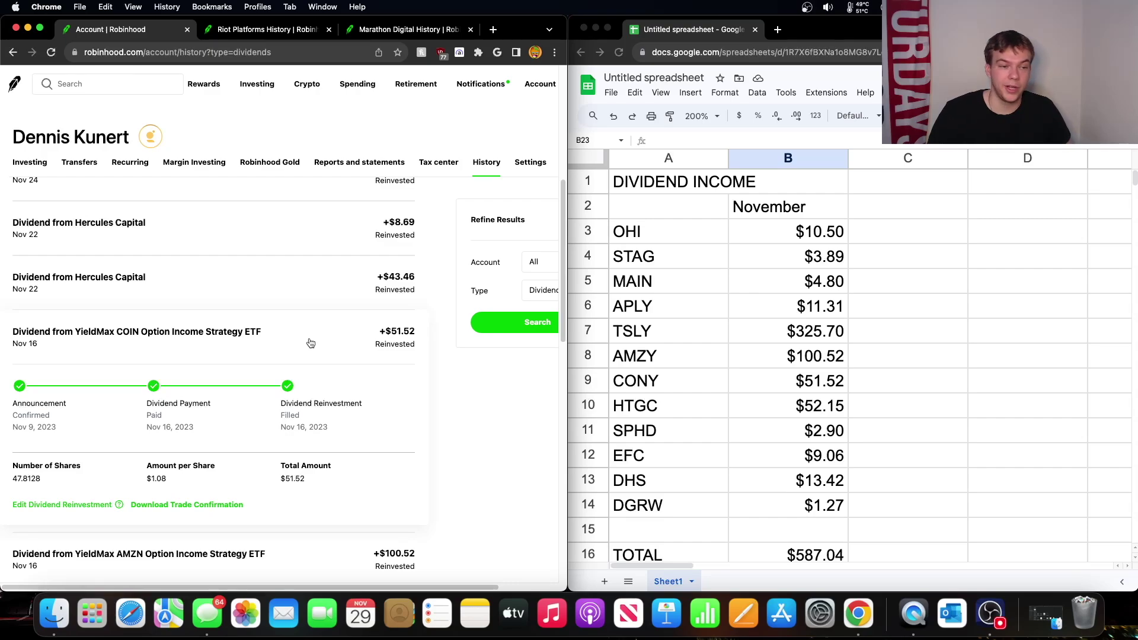
{"action": "left_click", "coordinate": [310, 344]}
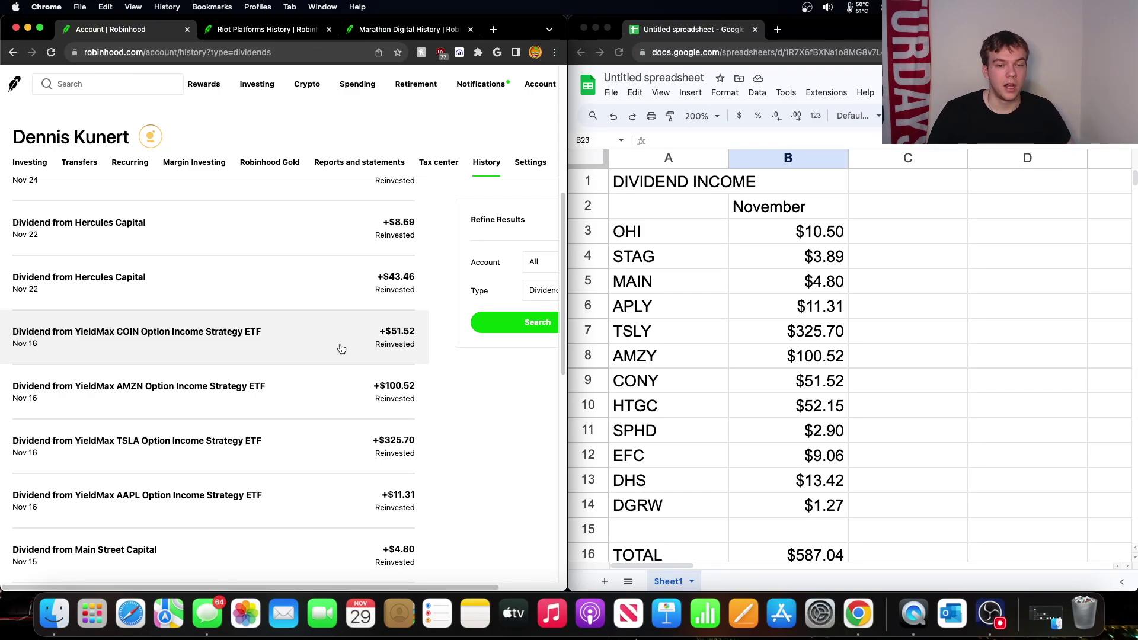
- Inspect the details of both Nov 22 Hercules Capital dividends, collapsing each entry
{"action": "scroll", "coordinate": [342, 349], "scroll_direction": "up", "scroll_amount": 1}
{"action": "scroll", "coordinate": [340, 349], "scroll_direction": "up", "scroll_amount": 1}
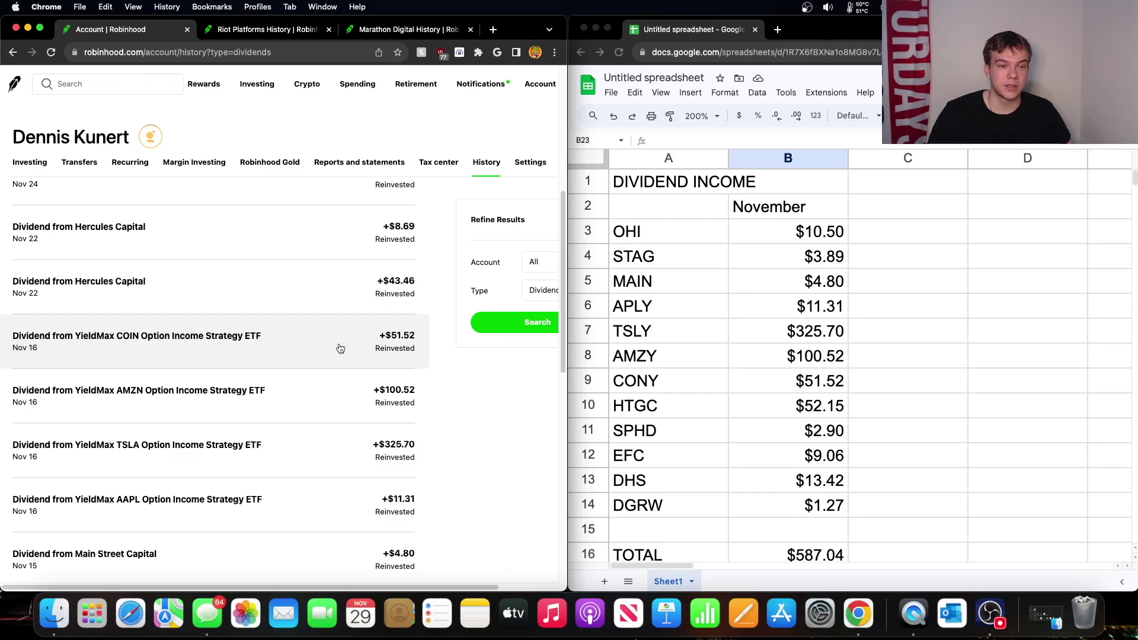
{"action": "scroll", "coordinate": [340, 349], "scroll_direction": "up", "scroll_amount": 5}
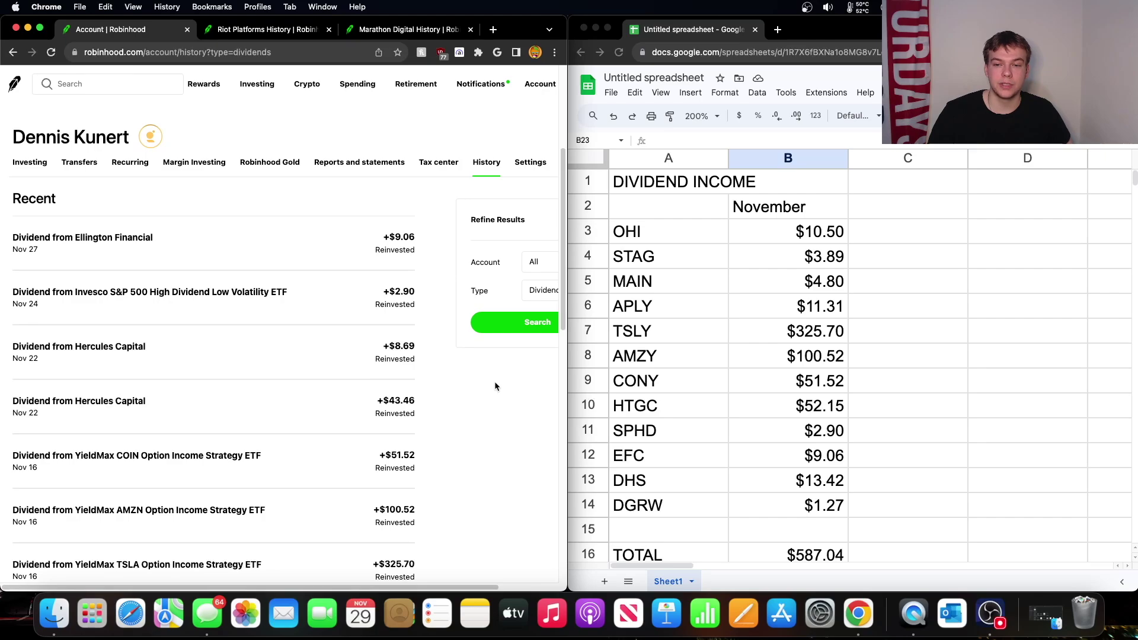
{"action": "left_click", "coordinate": [352, 404]}
{"action": "left_click", "coordinate": [352, 404]}
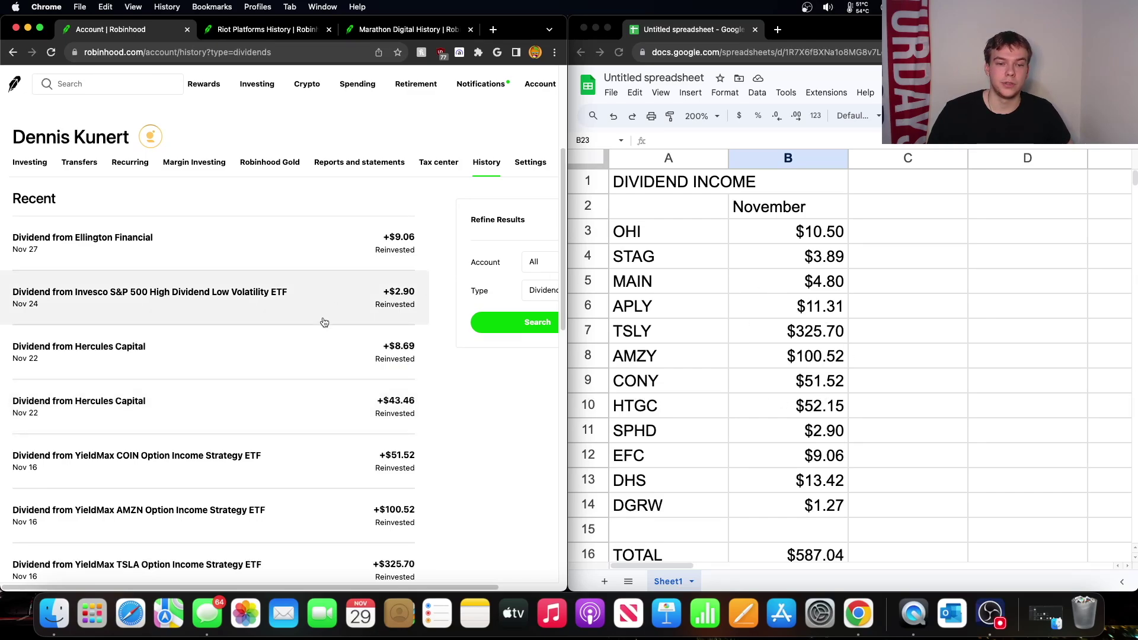
{"action": "left_click", "coordinate": [310, 381]}
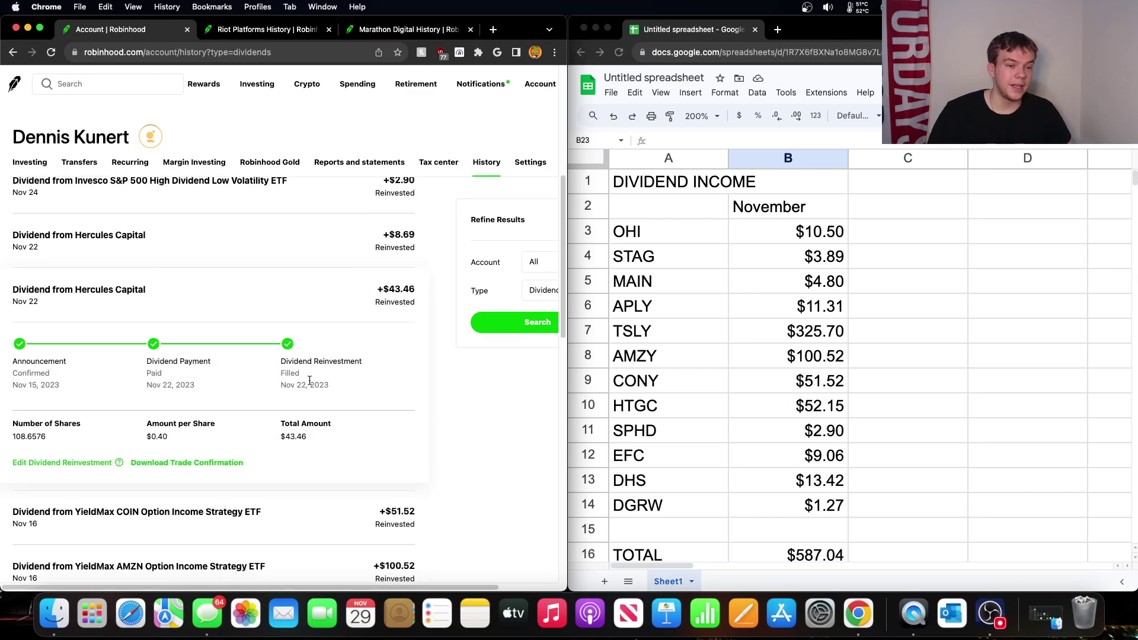
{"action": "left_click", "coordinate": [240, 289]}
{"action": "left_click", "coordinate": [257, 255]}
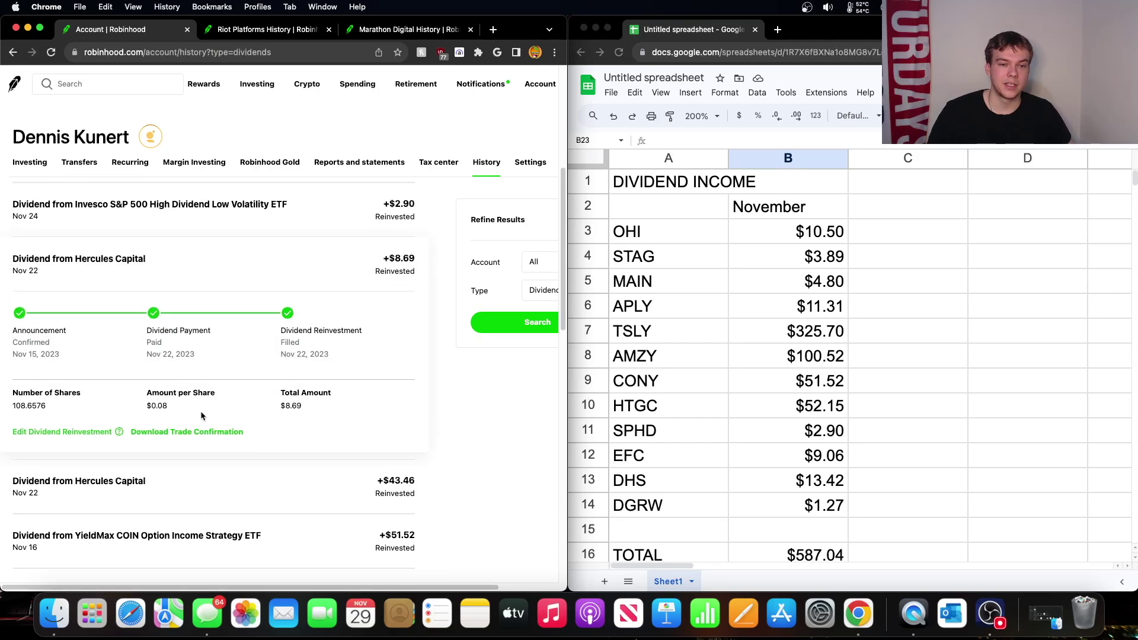
{"action": "left_click", "coordinate": [295, 282]}
- Review the details of the Invesco S&P 500 High Dividend Low Volatility ETF and Ellington Financial dividends, collapsing each entry
{"action": "scroll", "coordinate": [296, 285], "scroll_direction": "up", "scroll_amount": 2}
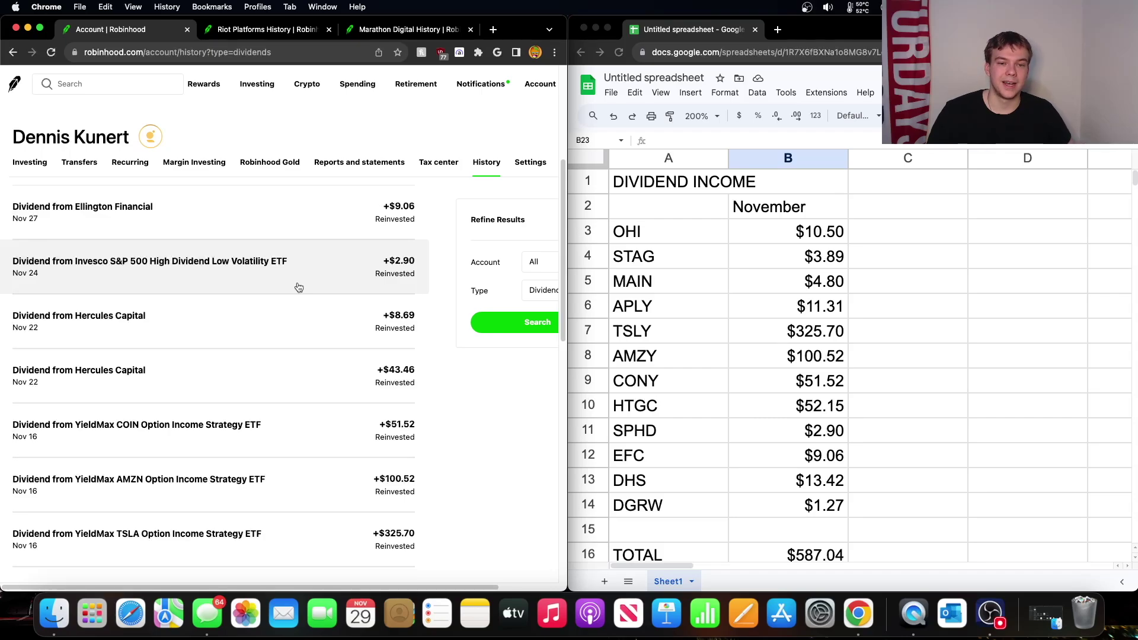
{"action": "left_click", "coordinate": [299, 287]}
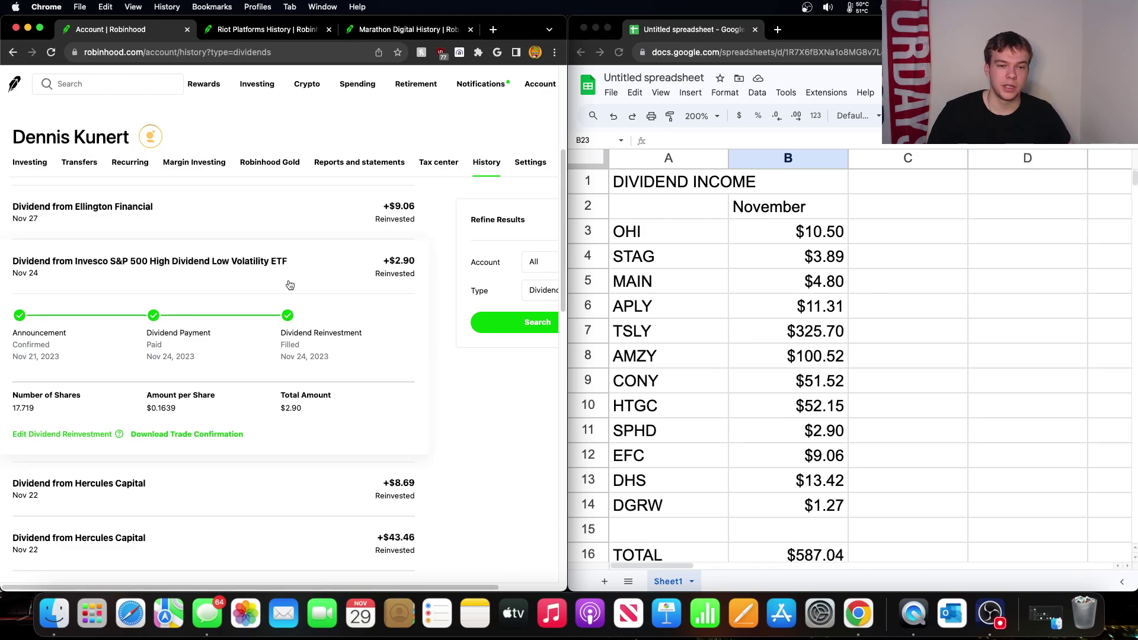
{"action": "left_click", "coordinate": [290, 285]}
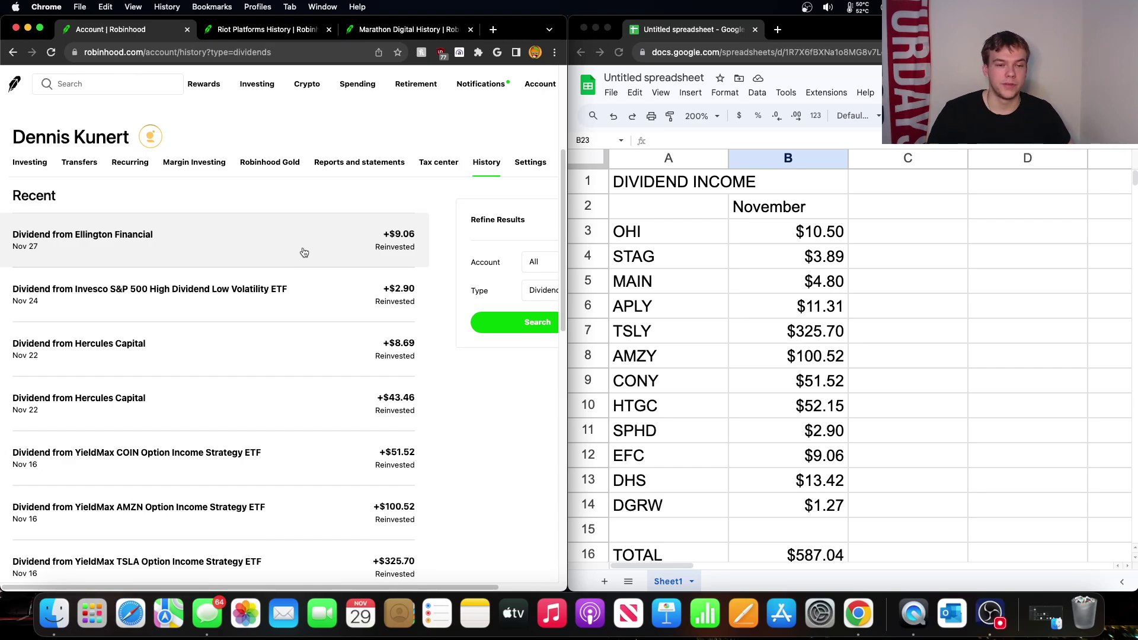
{"action": "left_click", "coordinate": [304, 253]}
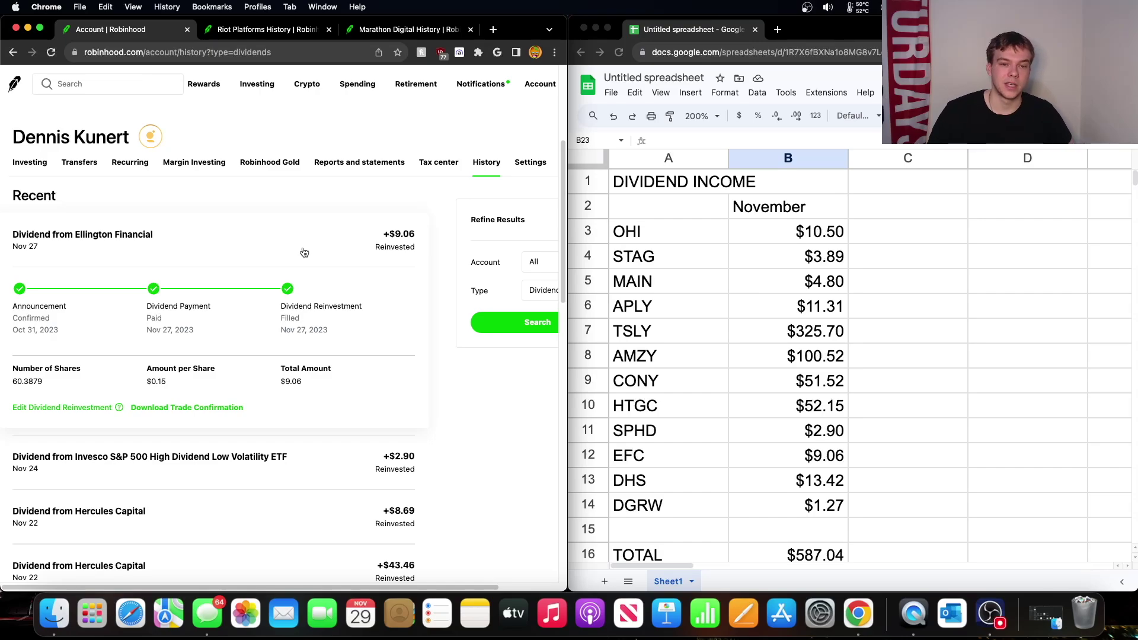
{"action": "left_click", "coordinate": [304, 253]}
- Examine the share counts and per-share amounts of the pending WisdomTree US Quality Dividend Growth and US High Dividend payments dated Nov 29, 2023
{"action": "scroll", "coordinate": [302, 251], "scroll_direction": "up", "scroll_amount": 3}
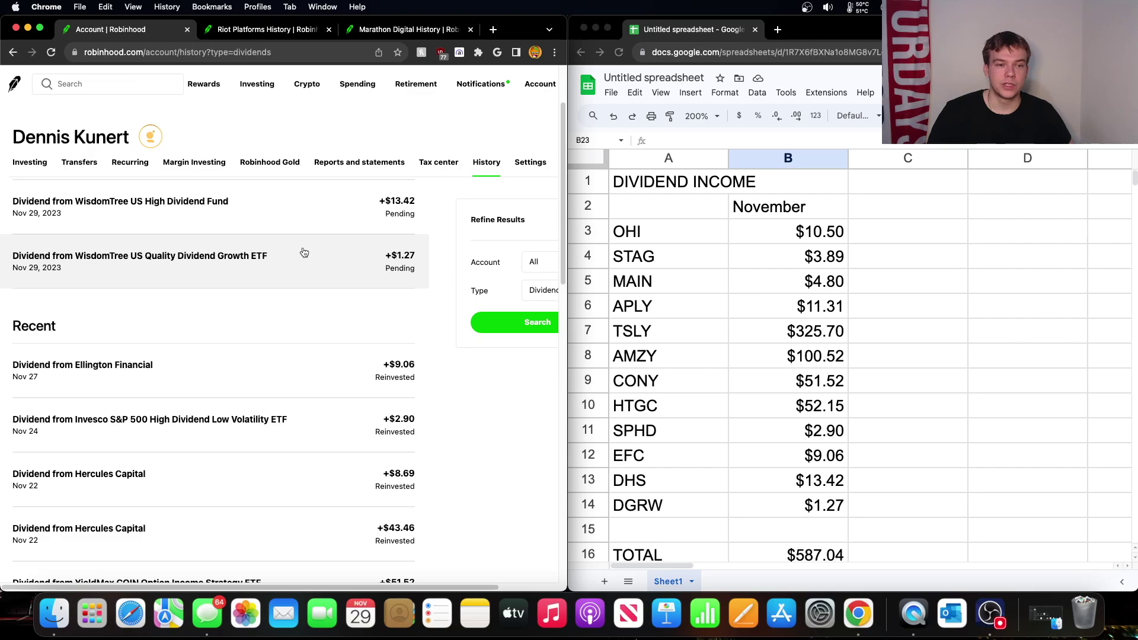
{"action": "right_click", "coordinate": [304, 253]}
{"action": "left_click", "coordinate": [259, 297]}
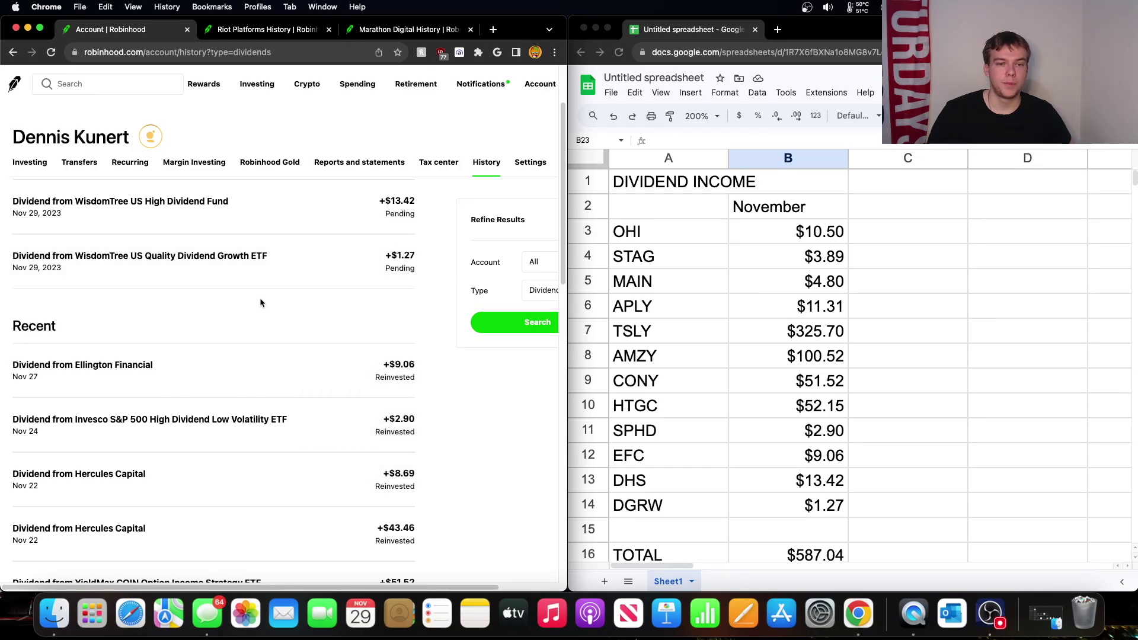
{"action": "left_click", "coordinate": [304, 268]}
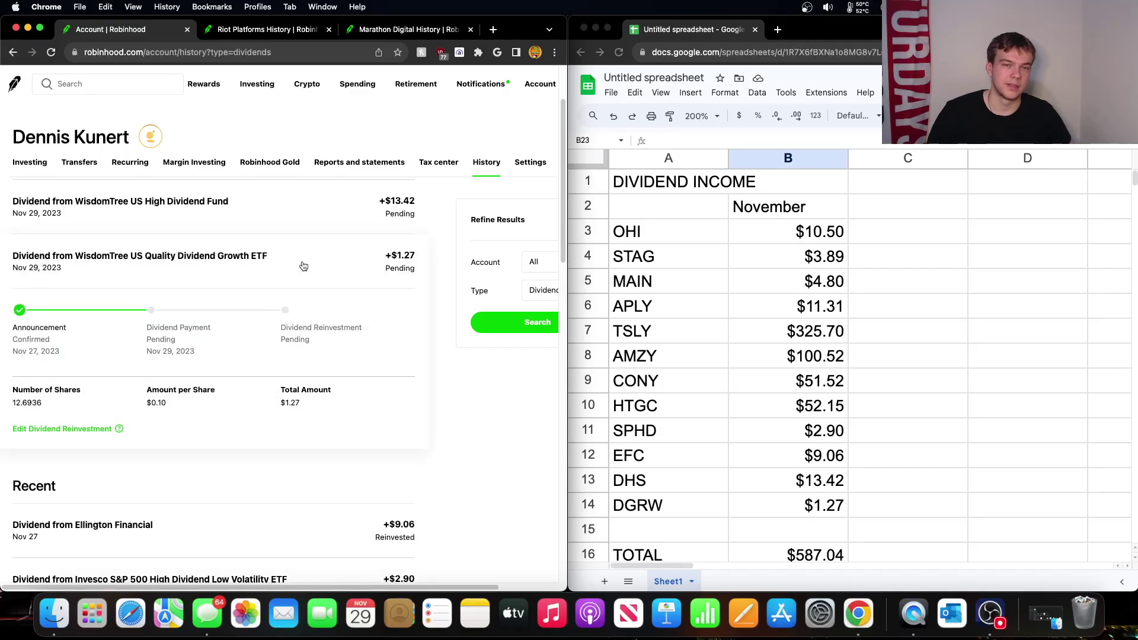
{"action": "left_click", "coordinate": [303, 270]}
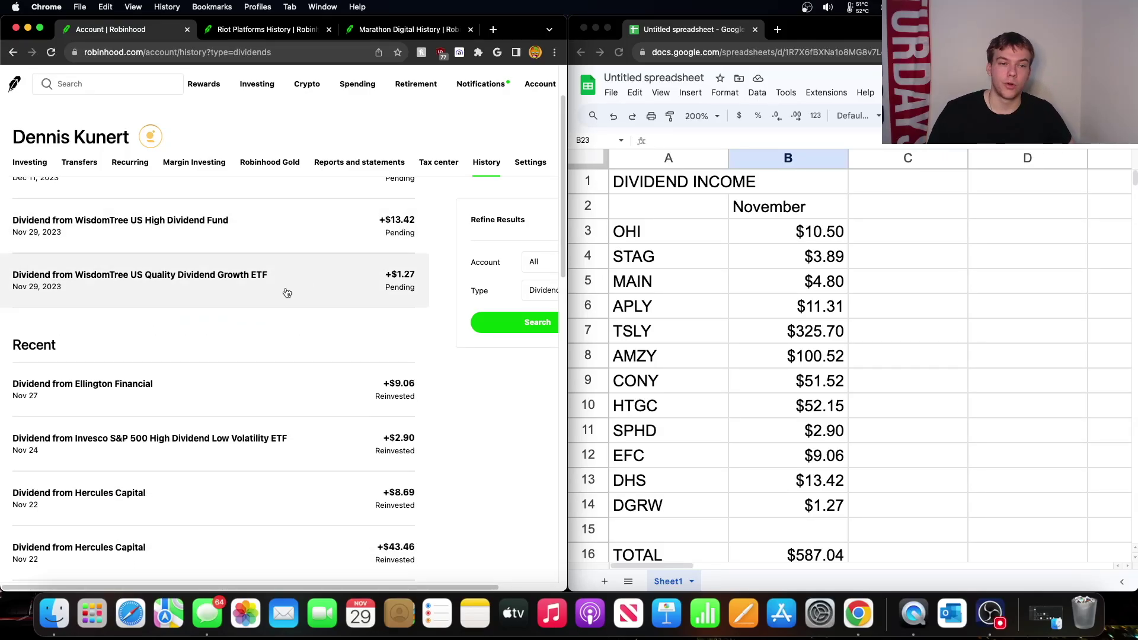
{"action": "left_click", "coordinate": [172, 278]}
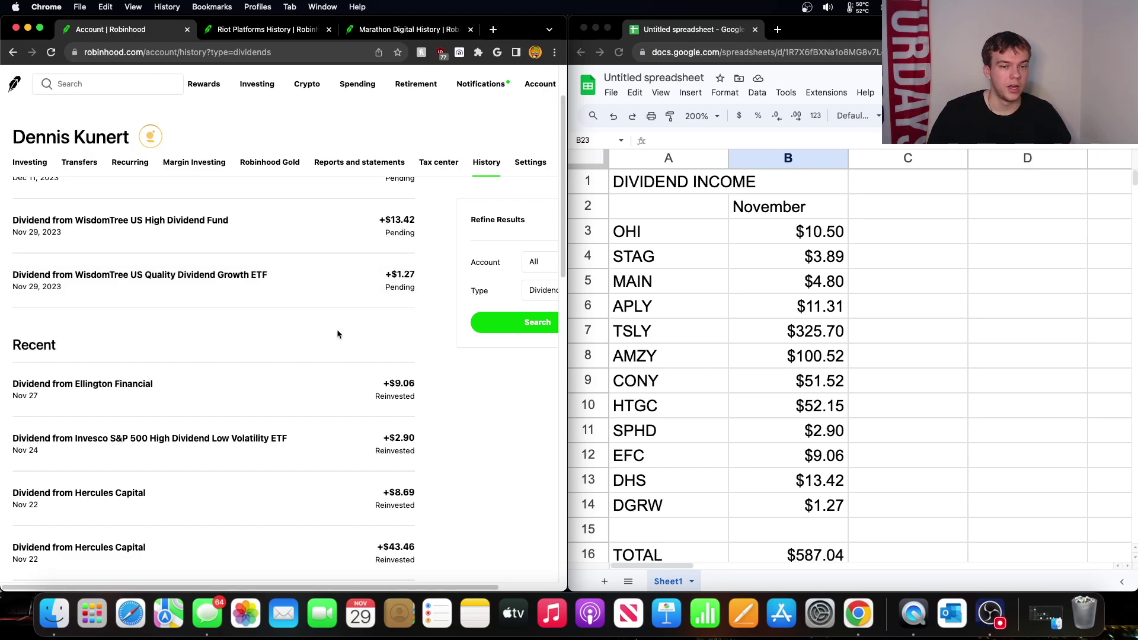
{"action": "scroll", "coordinate": [338, 333], "scroll_direction": "up", "scroll_amount": 1}
{"action": "left_click", "coordinate": [316, 255]}
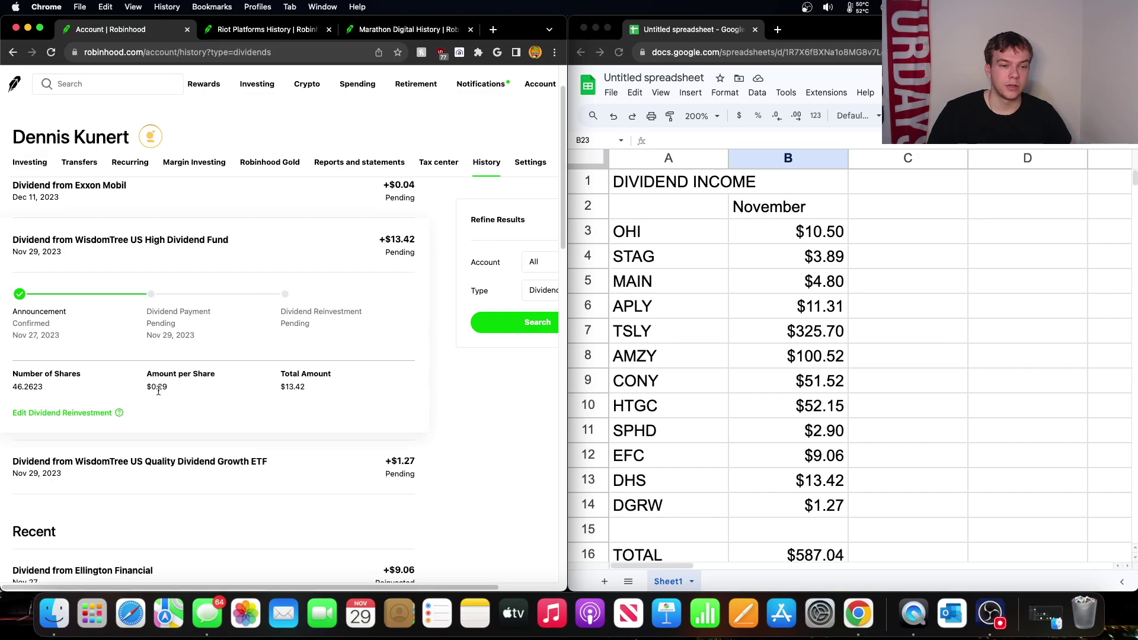
- Collapse the WisdomTree US High Dividend Fund entry and look over the pending and recent dividend lists
{"action": "left_click", "coordinate": [273, 249]}
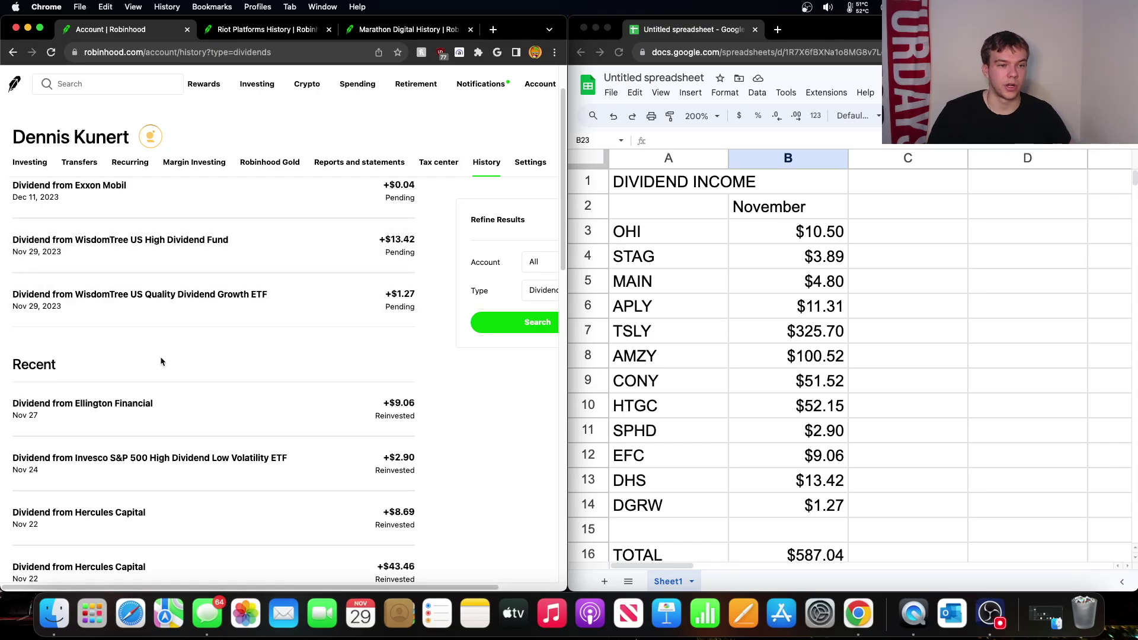
{"action": "scroll", "coordinate": [284, 297], "scroll_direction": "up", "scroll_amount": 2}
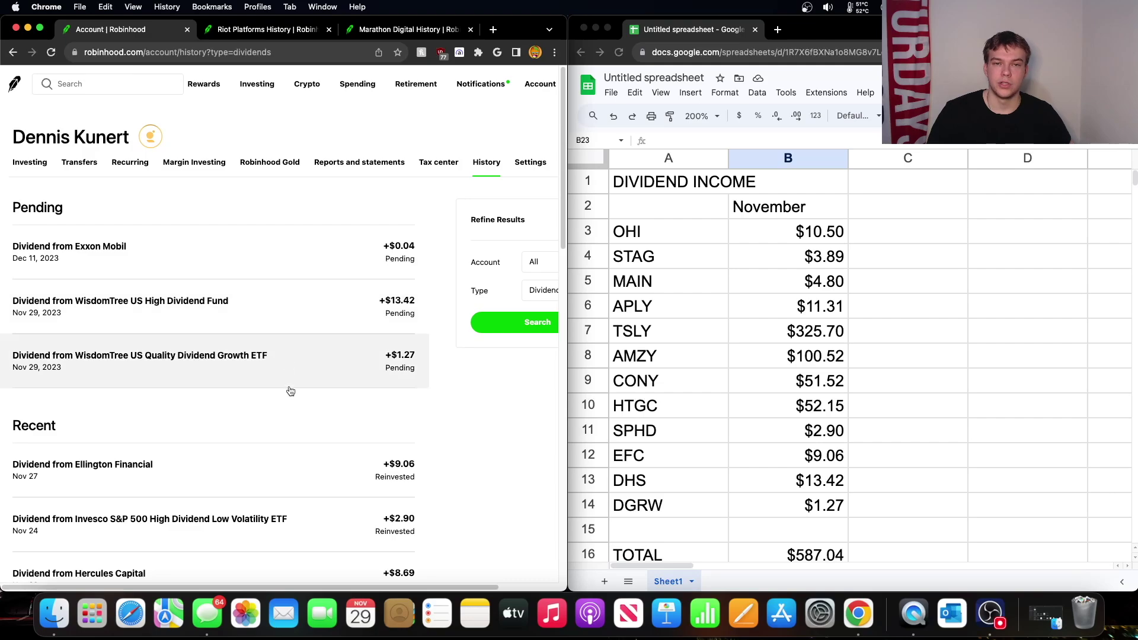
{"action": "scroll", "coordinate": [290, 388], "scroll_direction": "down", "scroll_amount": 2}
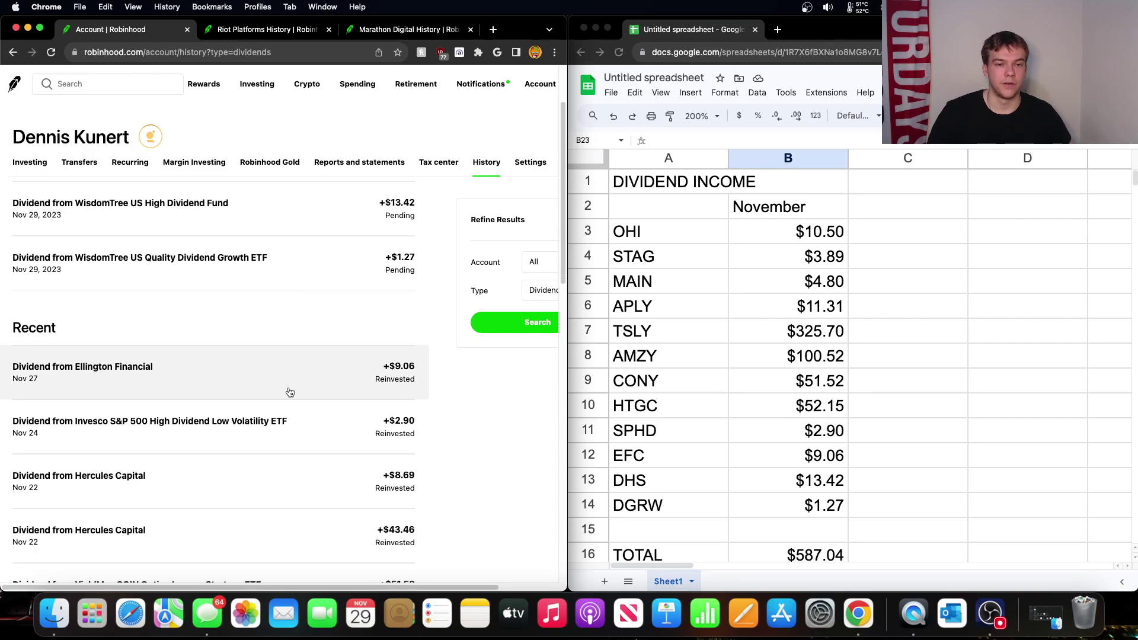
{"action": "scroll", "coordinate": [290, 391], "scroll_direction": "down", "scroll_amount": 1}
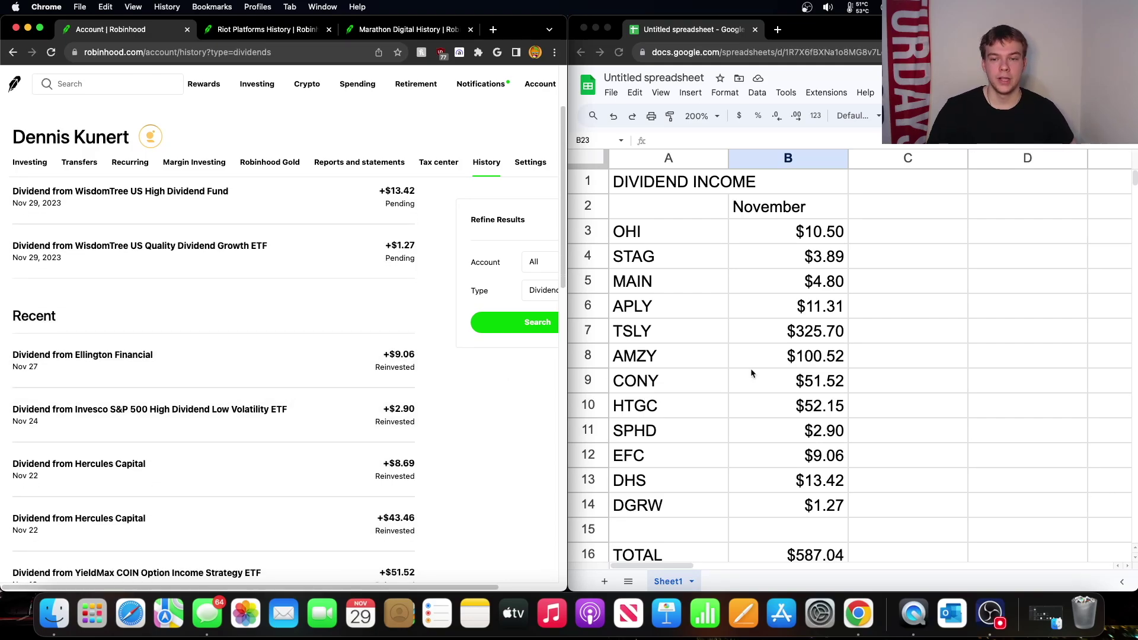
- Review the November amounts for TSLY, AMZY and CONY and the dividend total's formula in the spreadsheet
{"action": "left_click", "coordinate": [883, 374]}
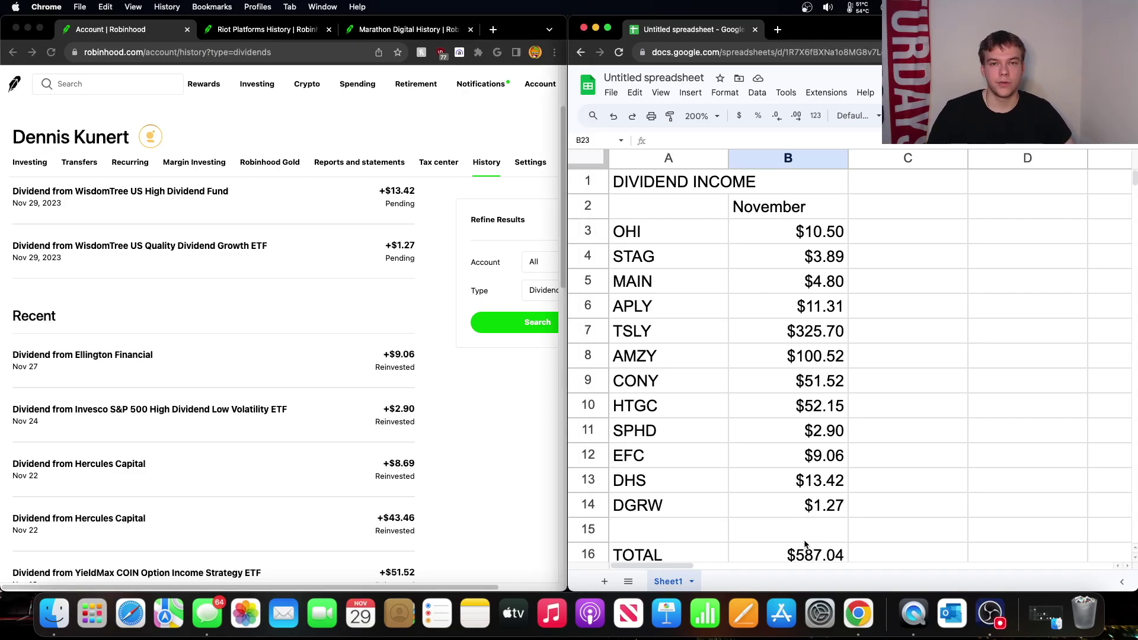
{"action": "scroll", "coordinate": [806, 541], "scroll_direction": "down", "scroll_amount": 2}
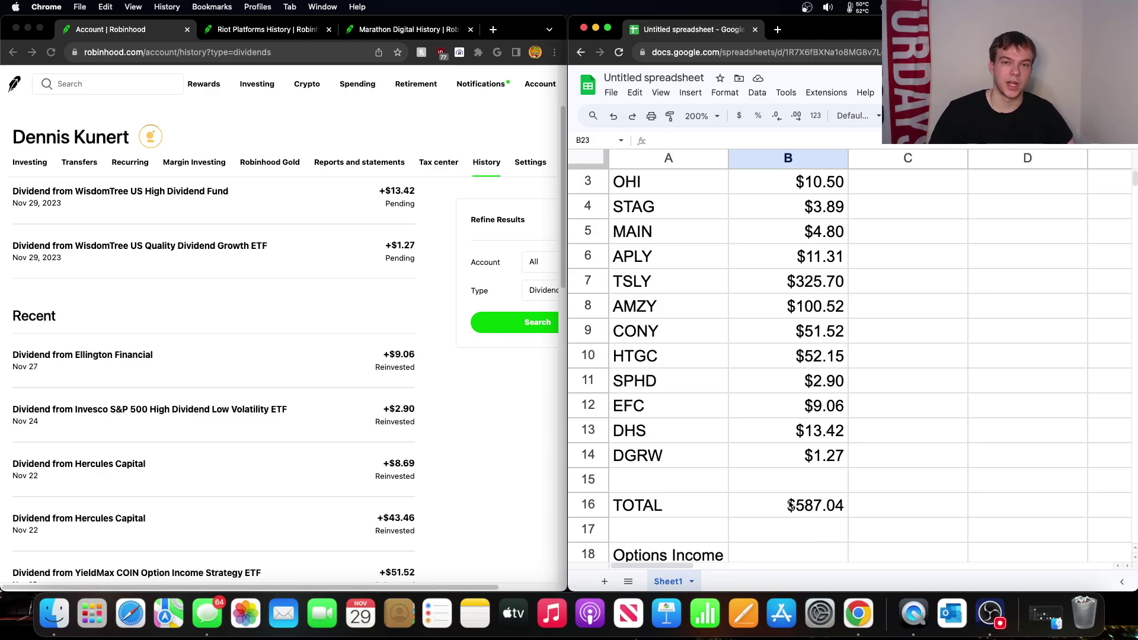
{"action": "left_click", "coordinate": [800, 305]}
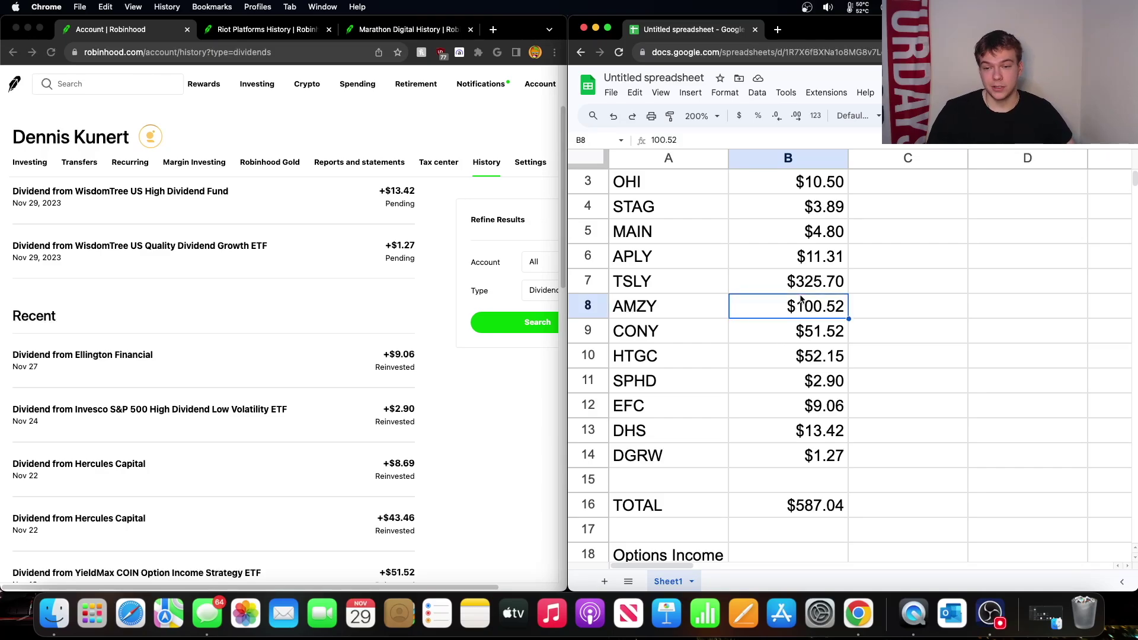
{"action": "left_click", "coordinate": [808, 286]}
{"action": "left_click", "coordinate": [813, 336]}
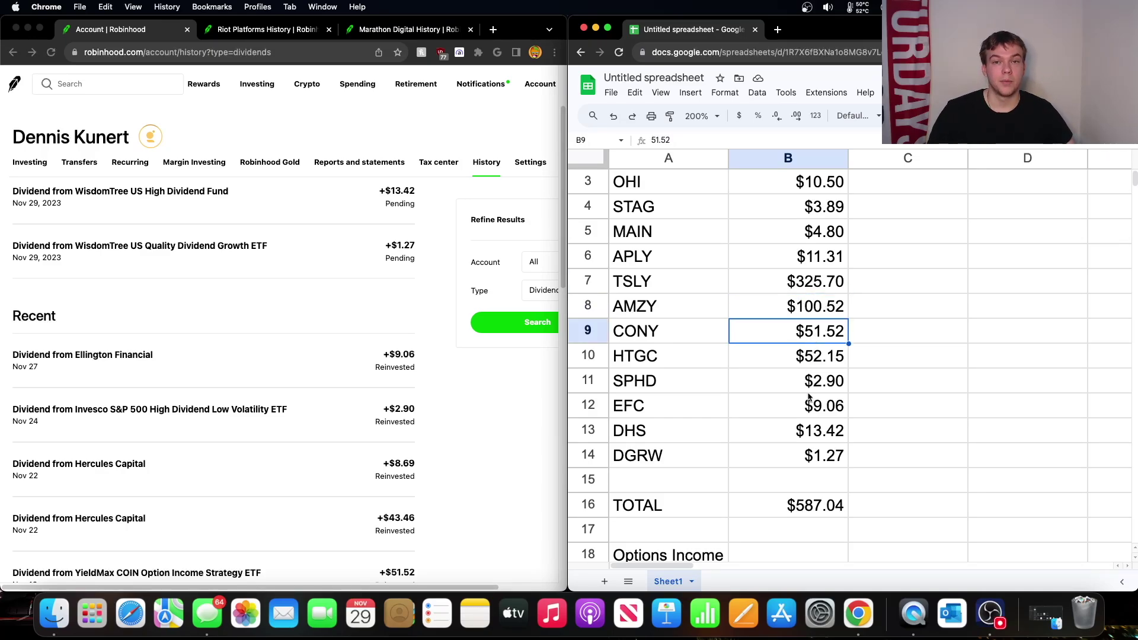
{"action": "left_click", "coordinate": [810, 315]}
{"action": "left_click", "coordinate": [812, 335]}
{"action": "left_click", "coordinate": [812, 291]}
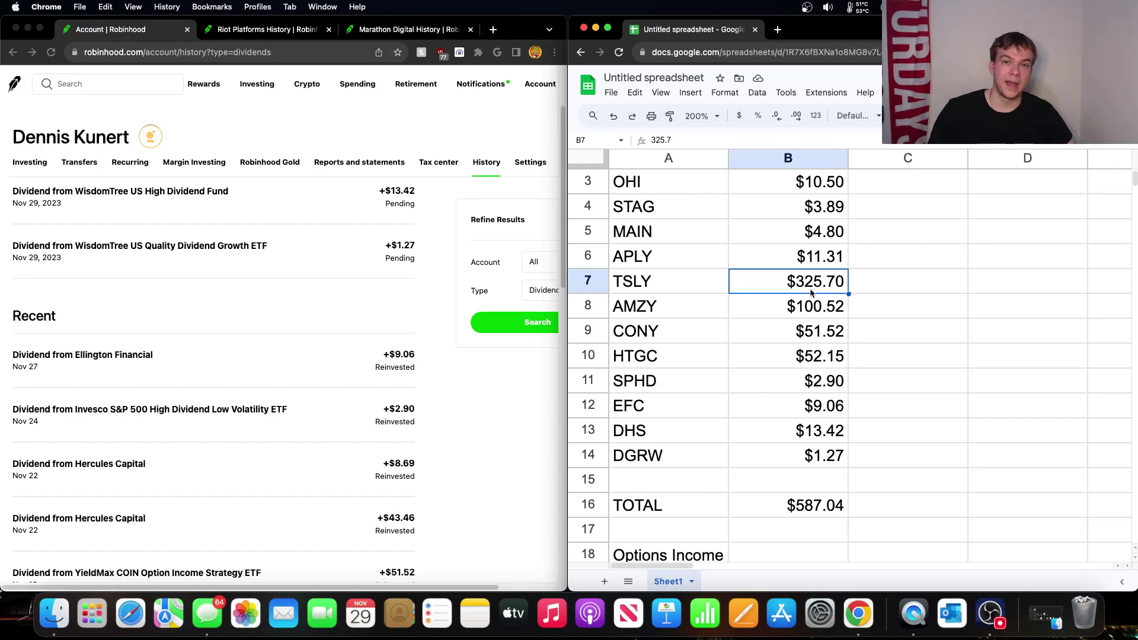
{"action": "left_click", "coordinate": [820, 312]}
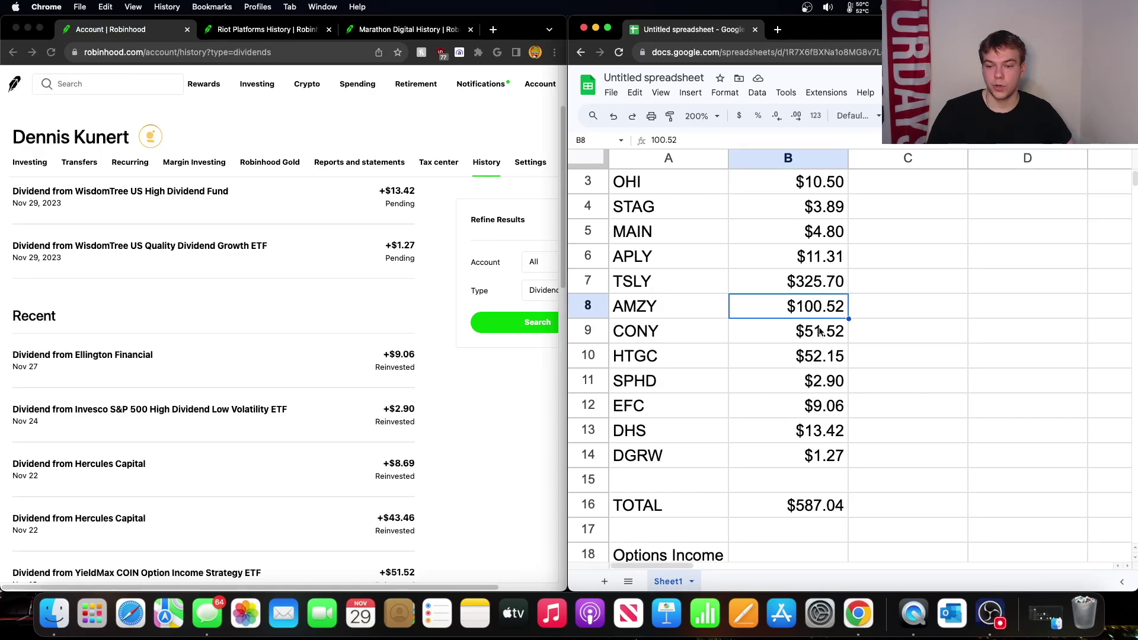
{"action": "left_click", "coordinate": [820, 331]}
{"action": "left_click", "coordinate": [819, 288]}
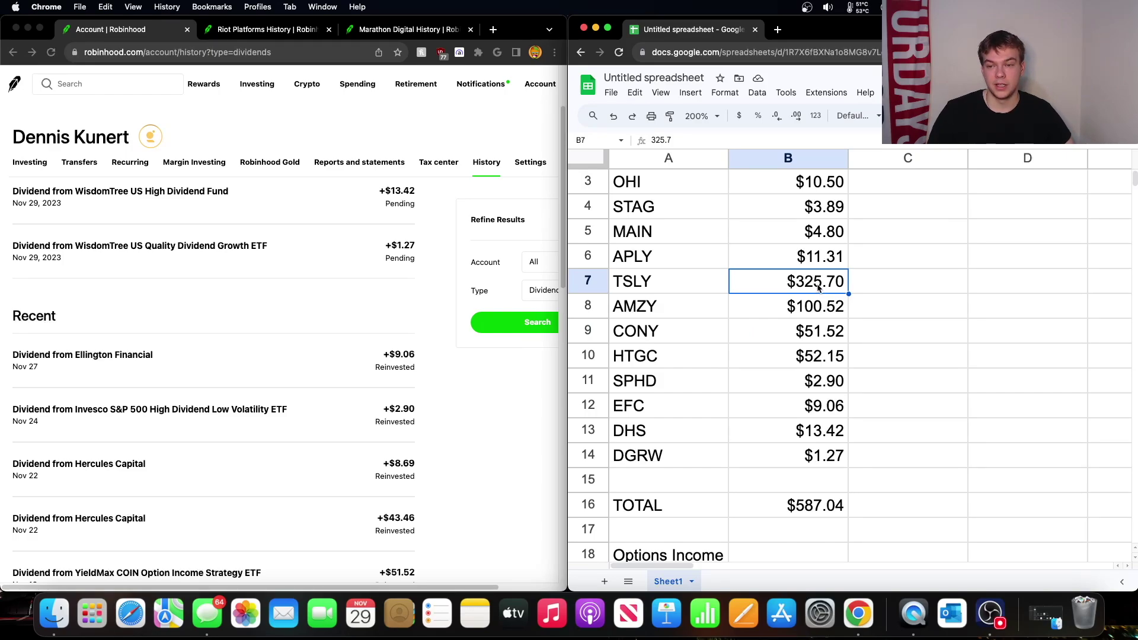
{"action": "left_click", "coordinate": [822, 315]}
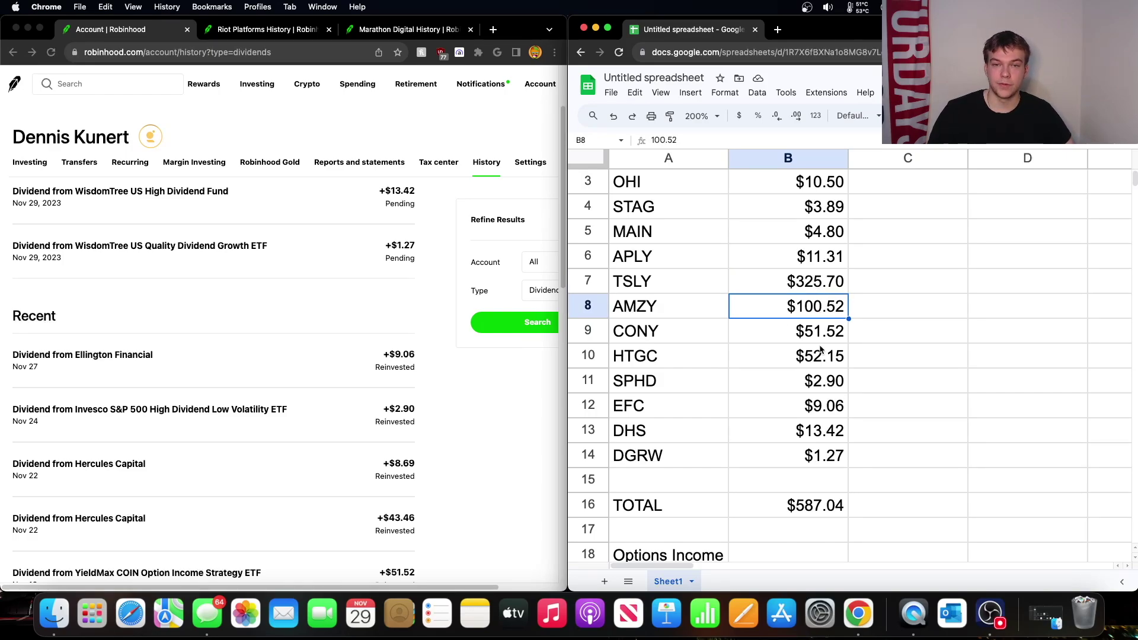
{"action": "left_click", "coordinate": [821, 294]}
{"action": "left_click", "coordinate": [809, 504]}
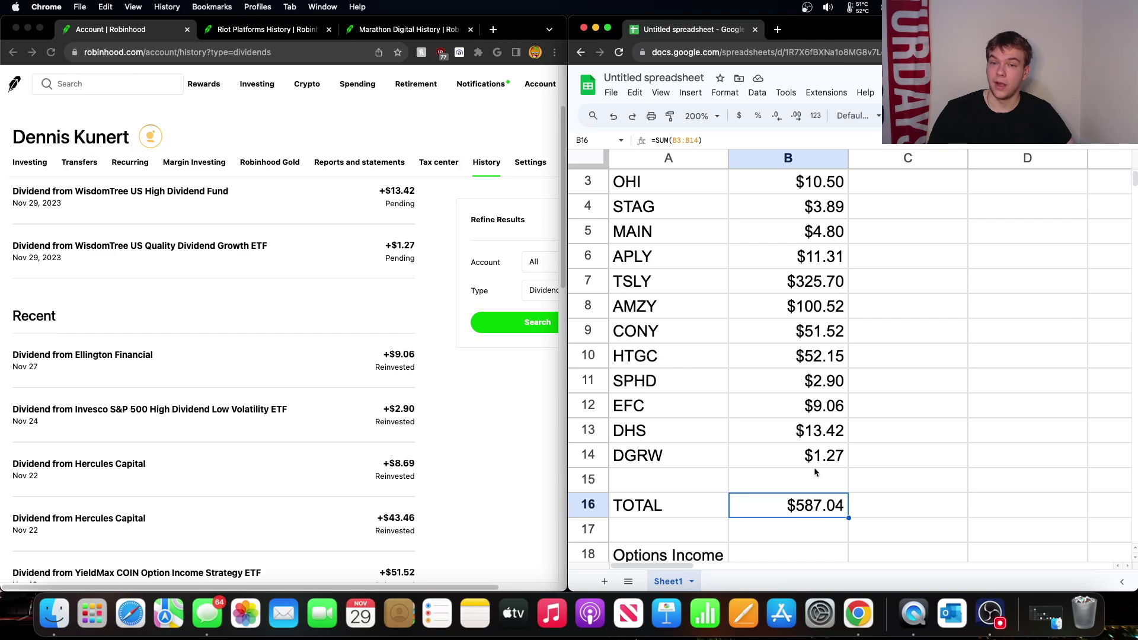
- Bring up the Riot Platforms history and review the RIOT and MARA amounts under Options Income in the spreadsheet
{"action": "left_click", "coordinate": [261, 33]}
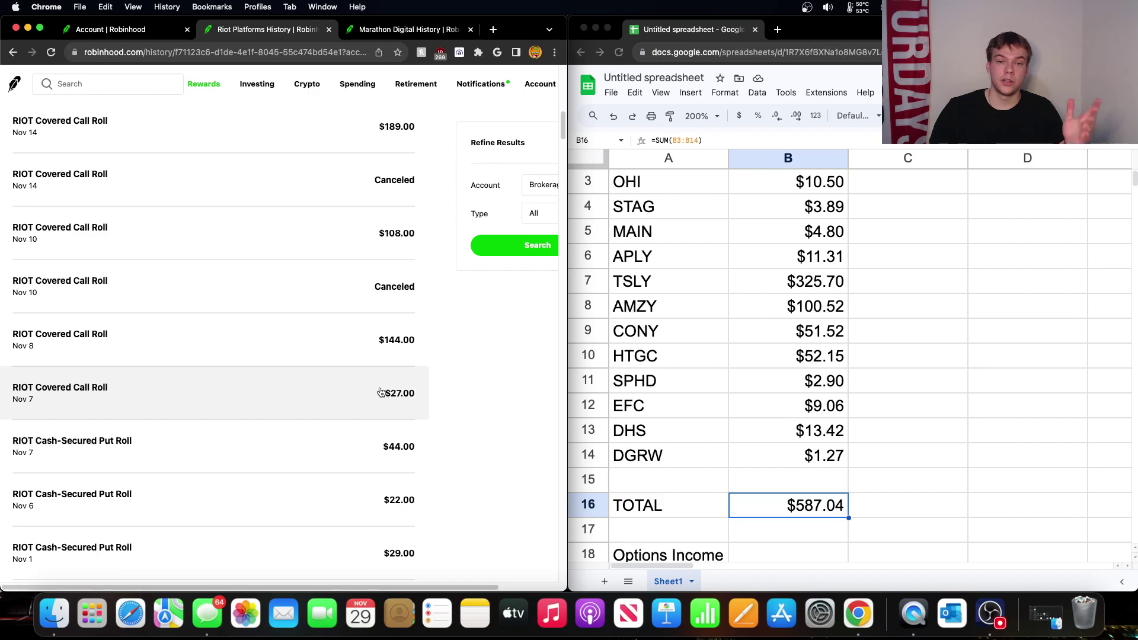
{"action": "left_click", "coordinate": [850, 486]}
{"action": "left_click", "coordinate": [845, 483]}
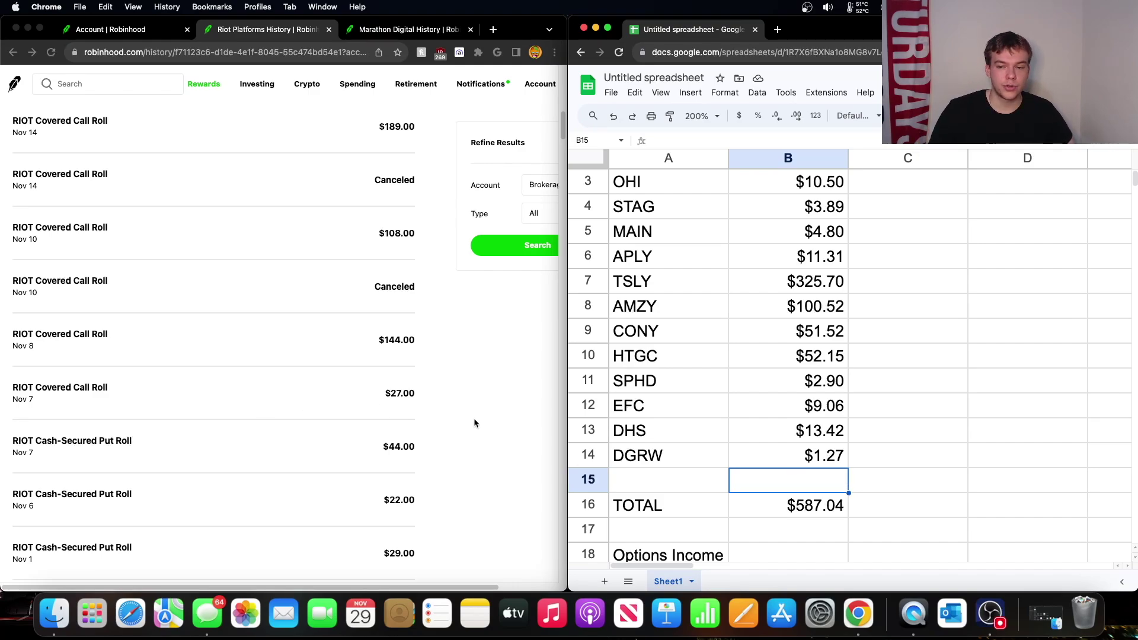
{"action": "left_click", "coordinate": [663, 427]}
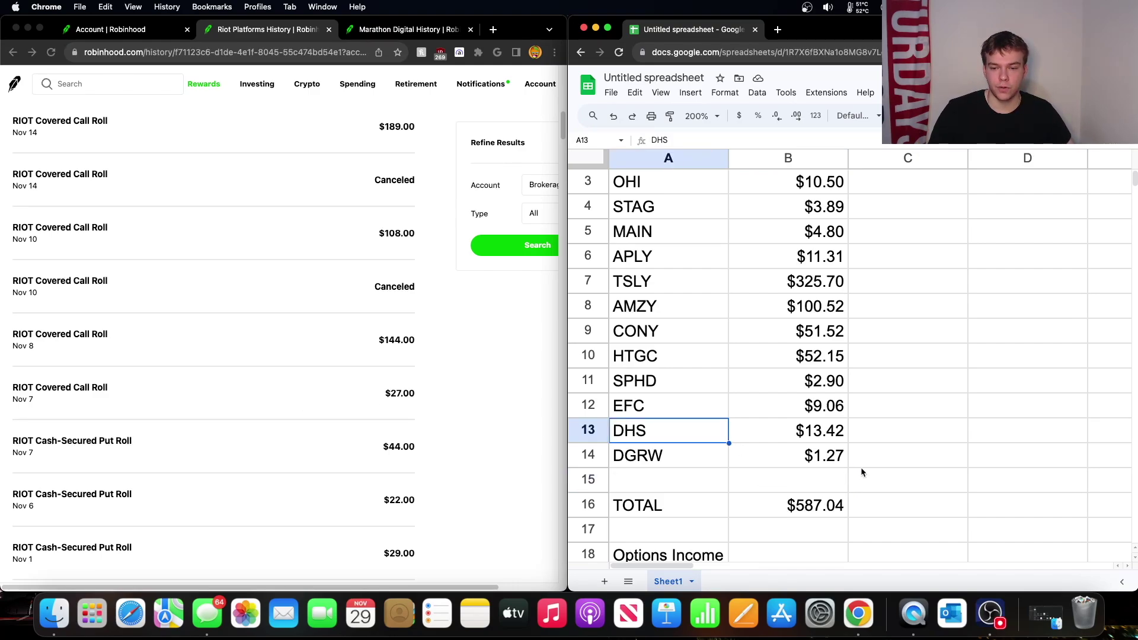
{"action": "scroll", "coordinate": [860, 467], "scroll_direction": "down", "scroll_amount": 1}
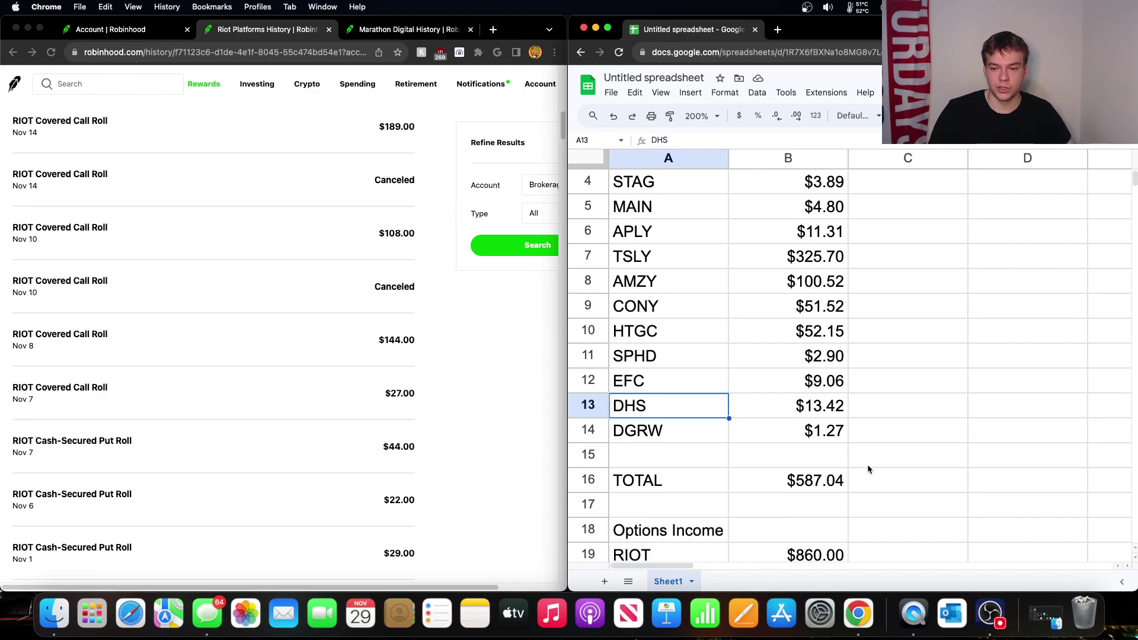
{"action": "left_click", "coordinate": [790, 553]}
{"action": "scroll", "coordinate": [860, 511], "scroll_direction": "down", "scroll_amount": 1}
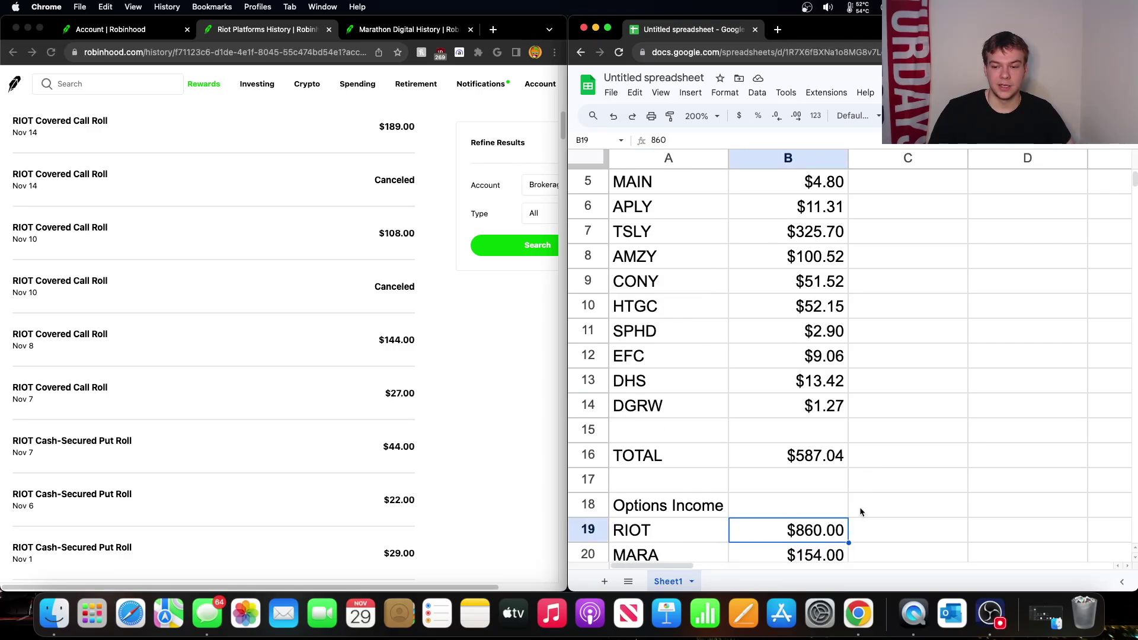
{"action": "left_click", "coordinate": [802, 559]}
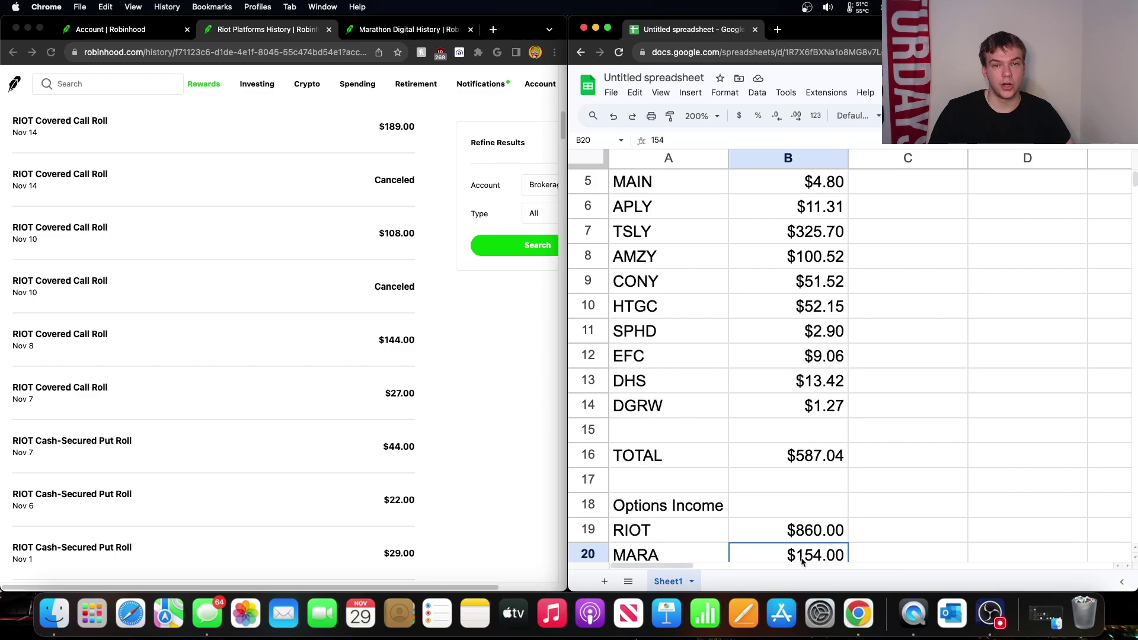
{"action": "left_click", "coordinate": [803, 540]}
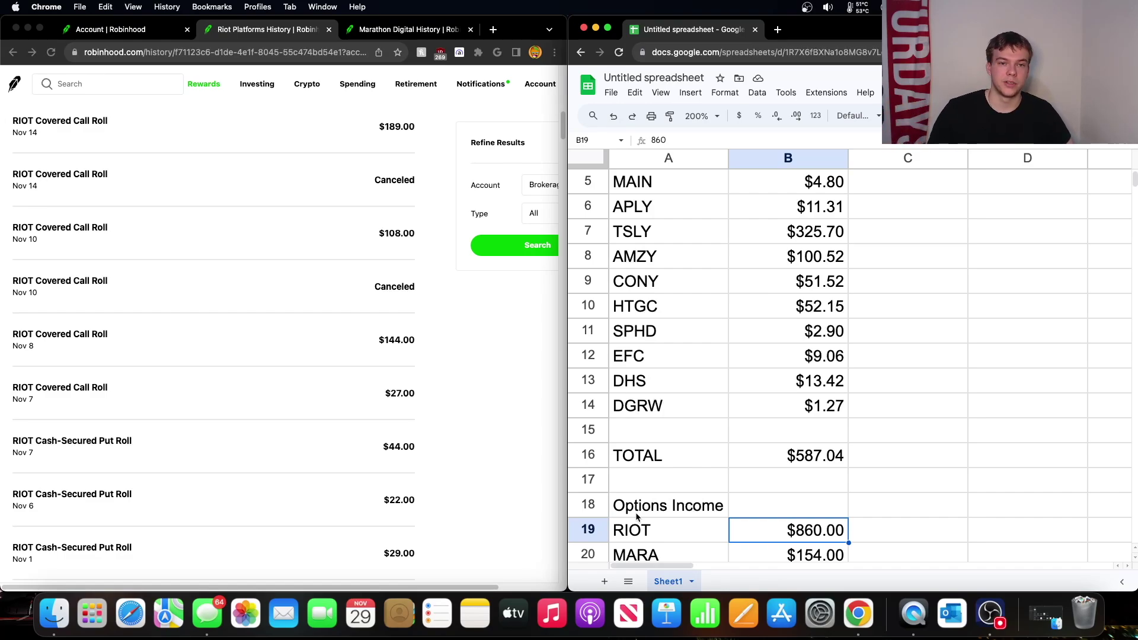
- Inspect the order details of the Nov 10 RIOT covered call roll in the Riot Platforms history, collapsing the entry
{"action": "left_click", "coordinate": [458, 505]}
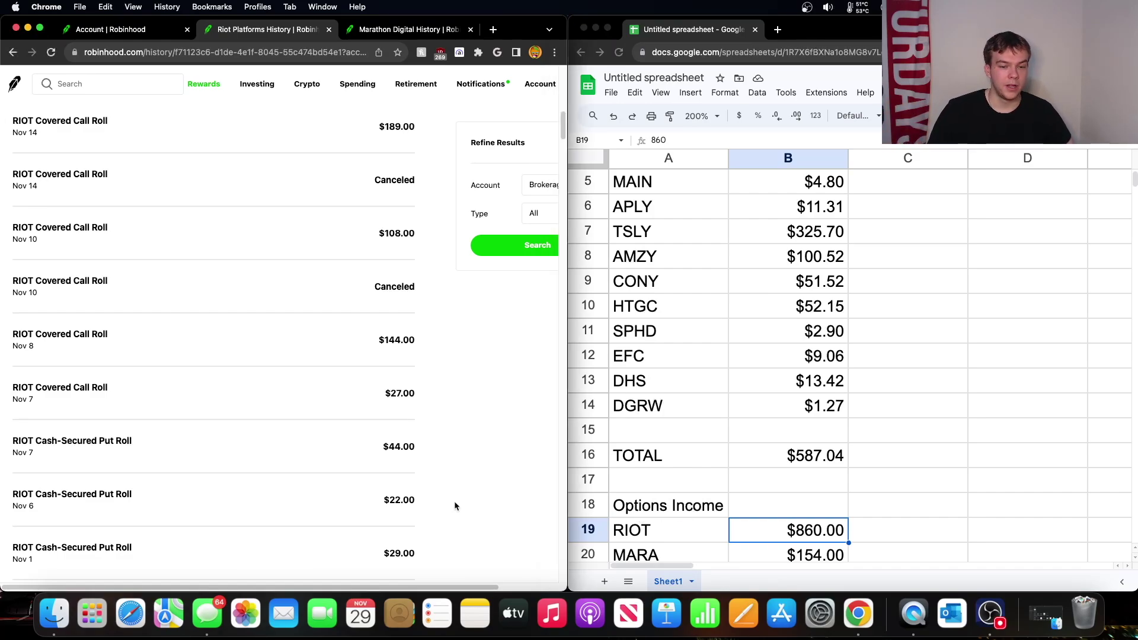
{"action": "scroll", "coordinate": [401, 472], "scroll_direction": "up", "scroll_amount": 2}
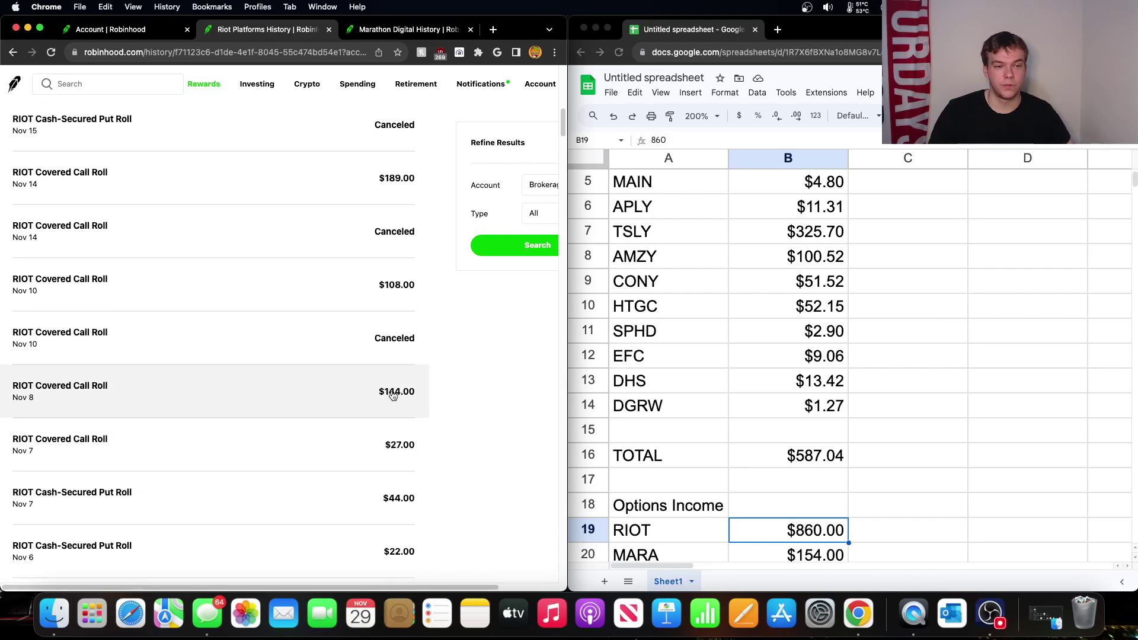
{"action": "left_click", "coordinate": [379, 296]}
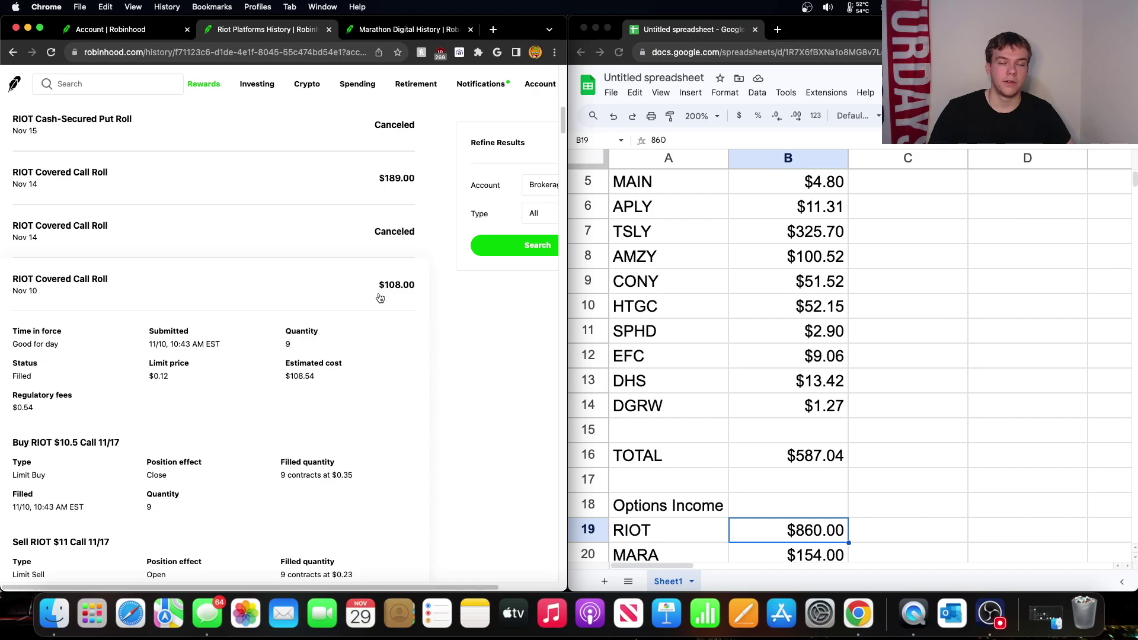
{"action": "left_click", "coordinate": [372, 282]}
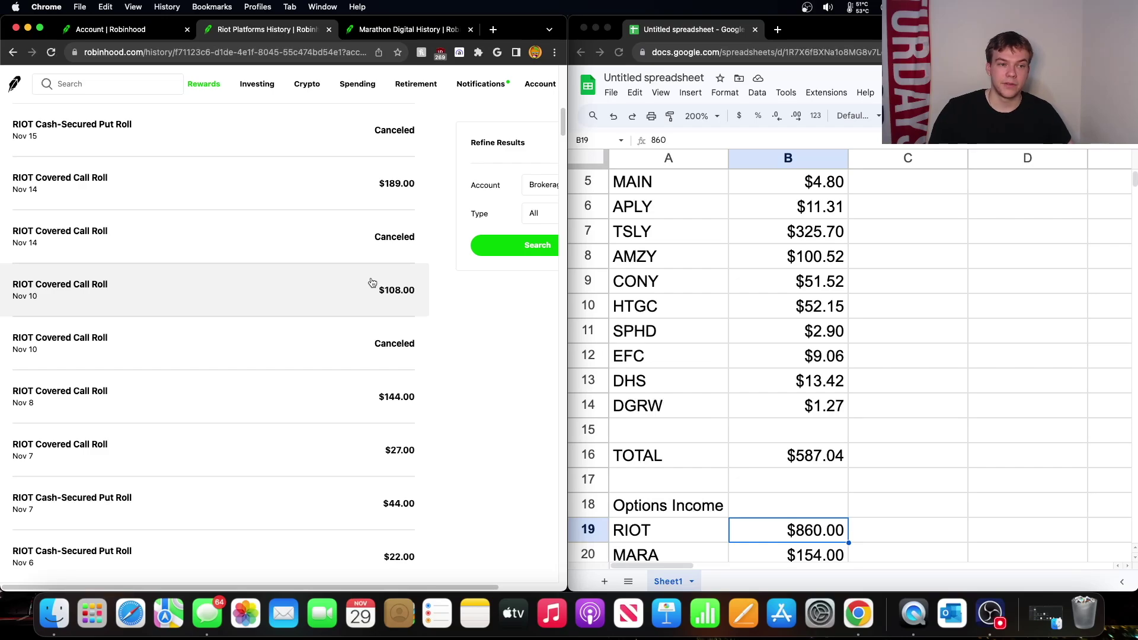
- Examine the credit and the buy and sell legs of the filled Nov 27 RIOT covered call roll, collapsing the entry
{"action": "scroll", "coordinate": [372, 283], "scroll_direction": "up", "scroll_amount": 2}
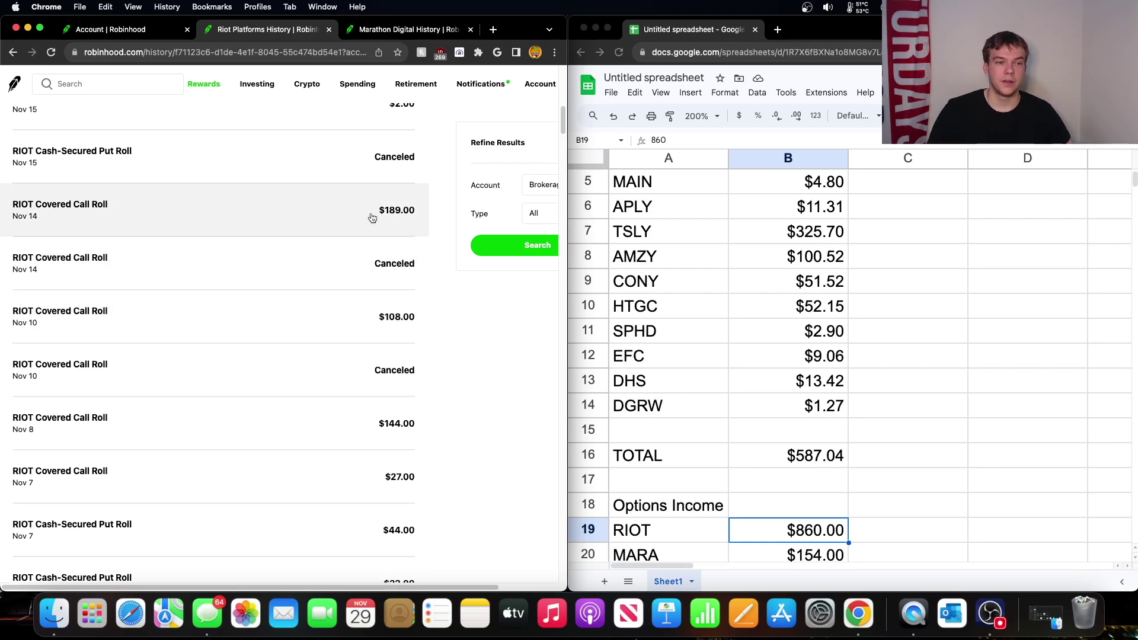
{"action": "scroll", "coordinate": [367, 228], "scroll_direction": "up", "scroll_amount": 8}
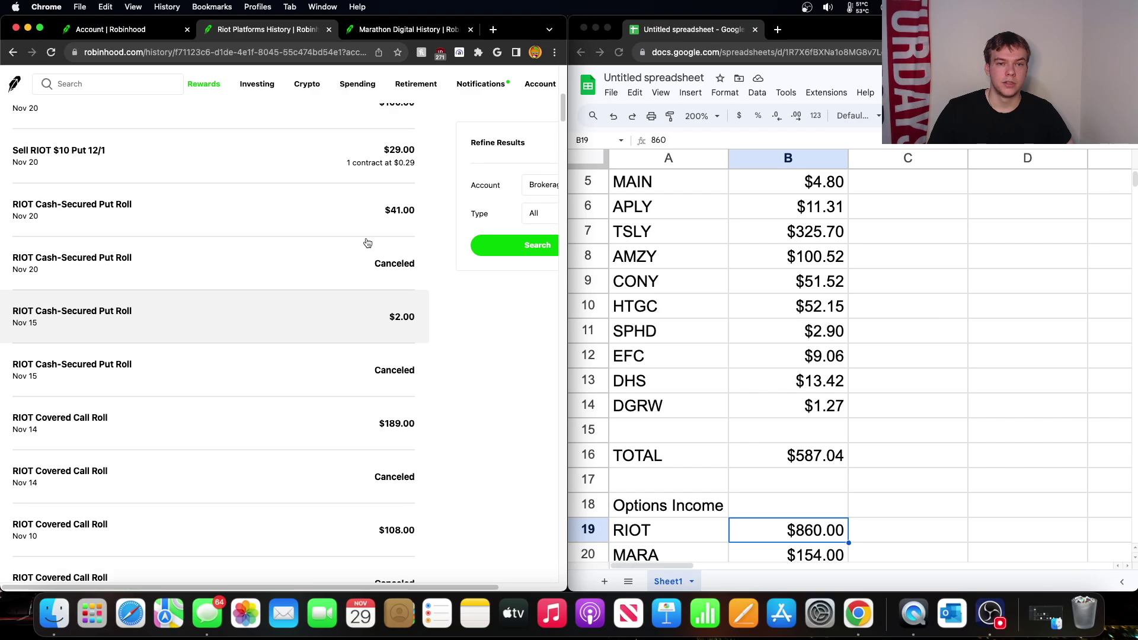
{"action": "scroll", "coordinate": [365, 225], "scroll_direction": "up", "scroll_amount": 6}
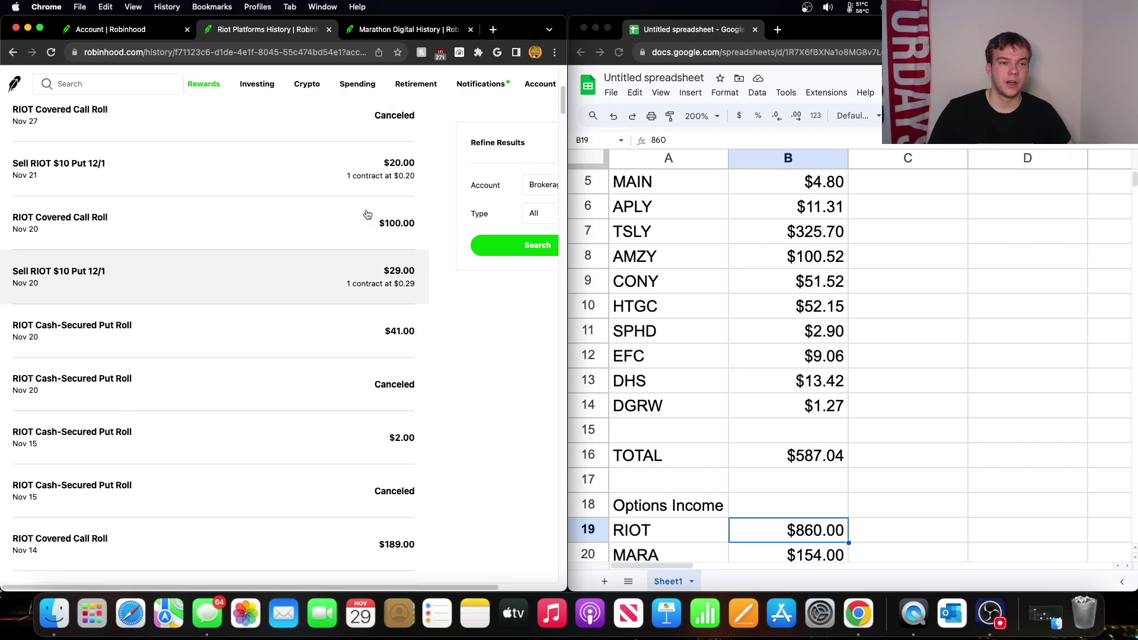
{"action": "scroll", "coordinate": [368, 215], "scroll_direction": "up", "scroll_amount": 10}
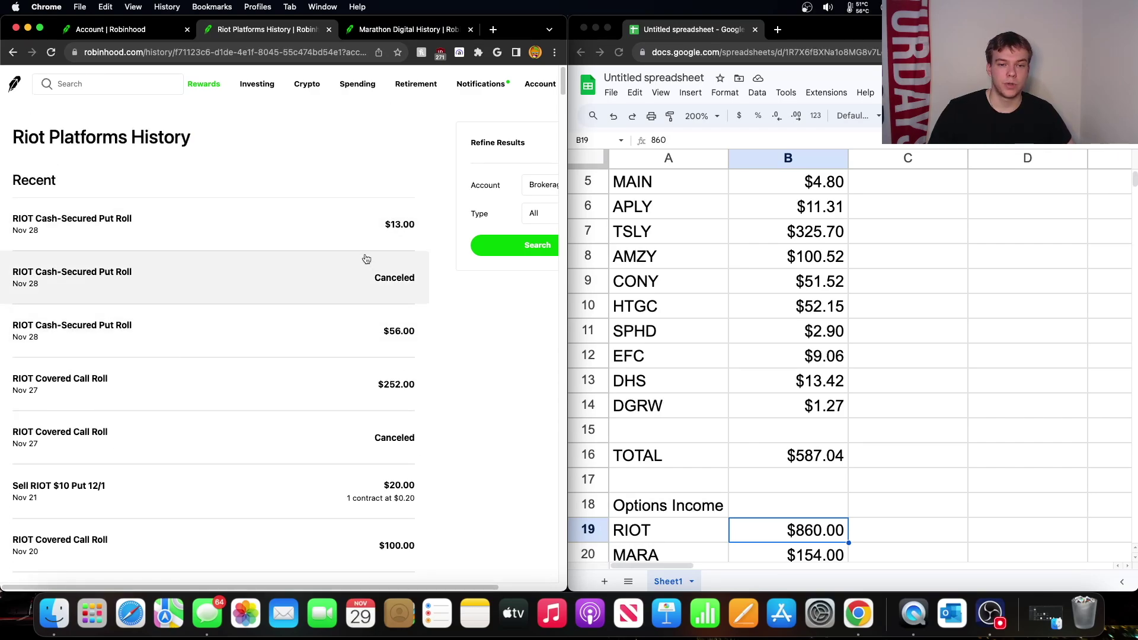
{"action": "left_click", "coordinate": [365, 392]}
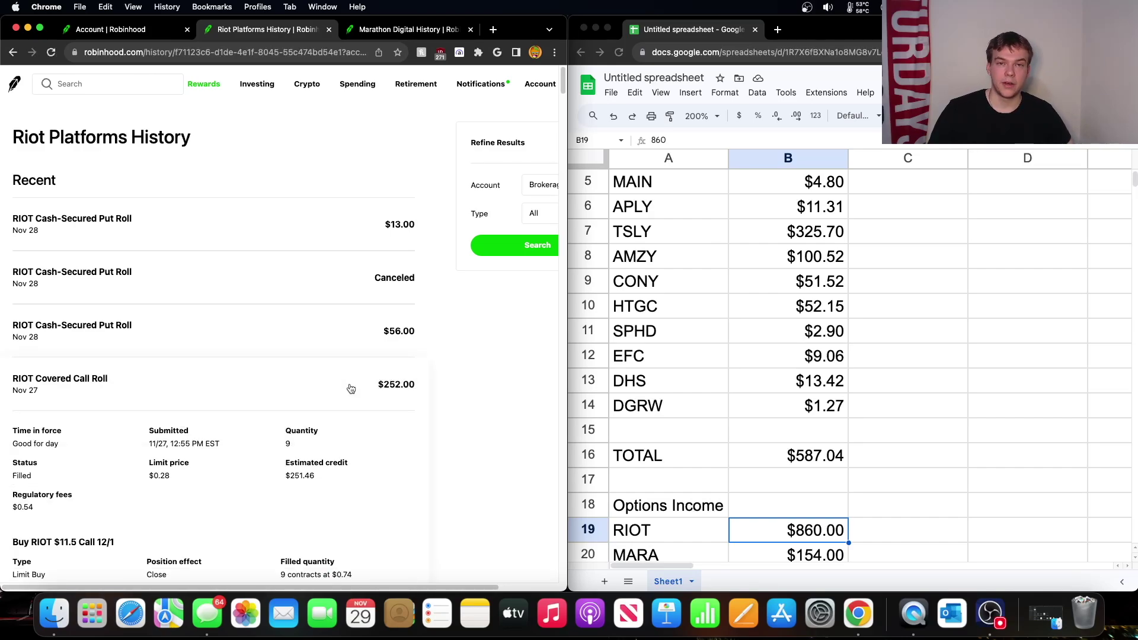
{"action": "scroll", "coordinate": [351, 389], "scroll_direction": "down", "scroll_amount": 4}
{"action": "left_click_drag", "start_coordinate": [52, 431], "coordinate": [89, 431]}
{"action": "left_click", "coordinate": [77, 433]}
{"action": "left_click_drag", "start_coordinate": [50, 527], "coordinate": [80, 529]}
{"action": "left_click", "coordinate": [93, 494]}
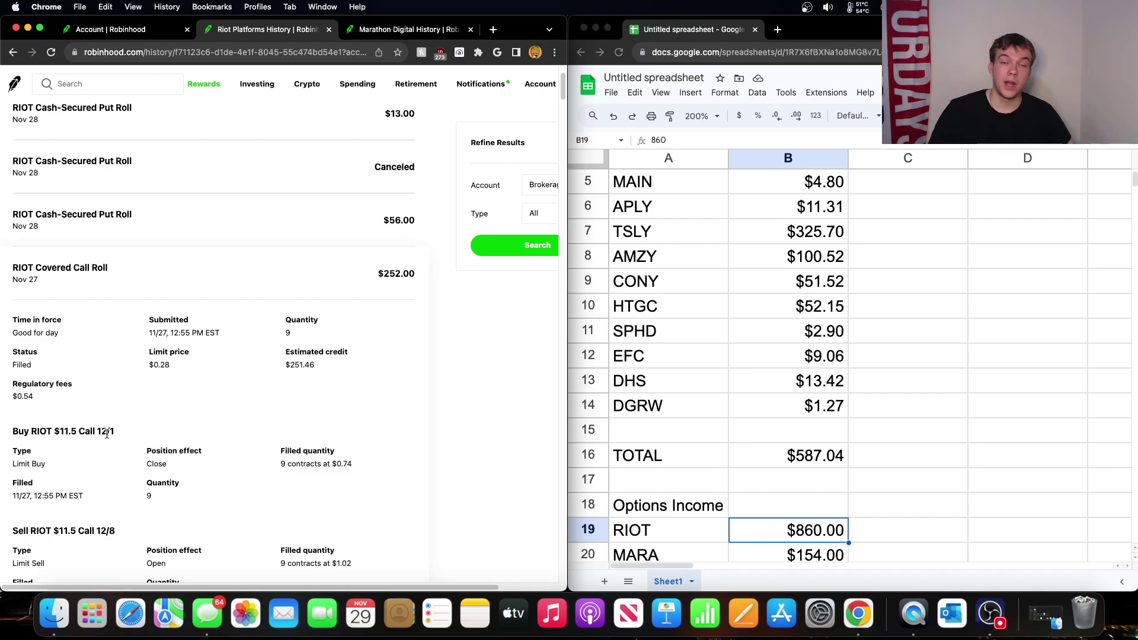
{"action": "right_click", "coordinate": [108, 435]}
{"action": "left_click", "coordinate": [123, 413]}
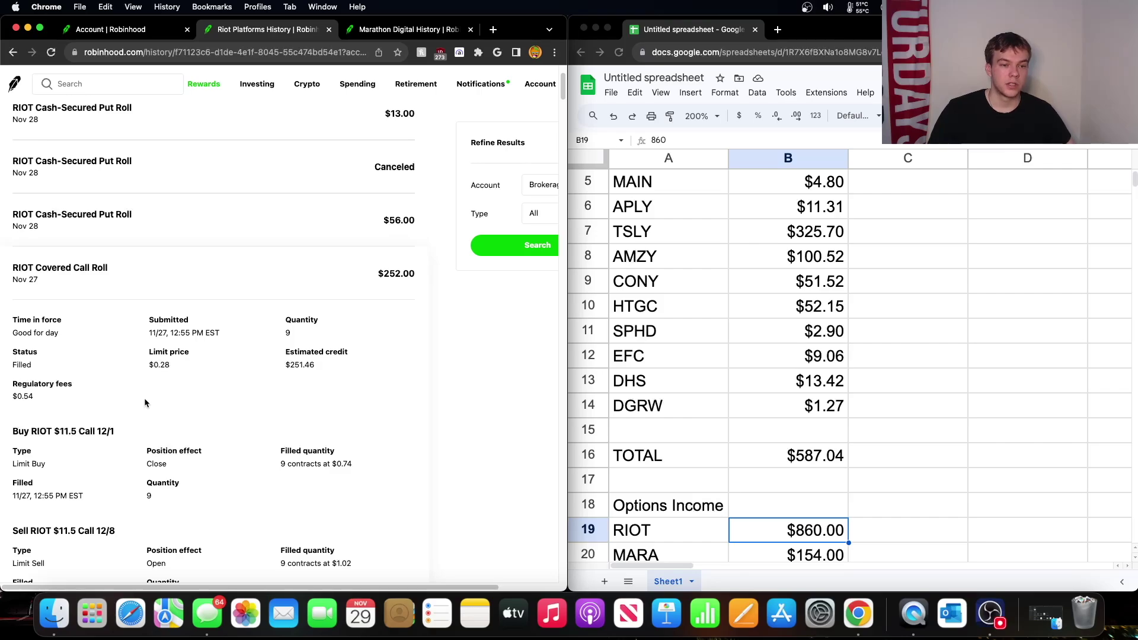
{"action": "left_click", "coordinate": [245, 287]}
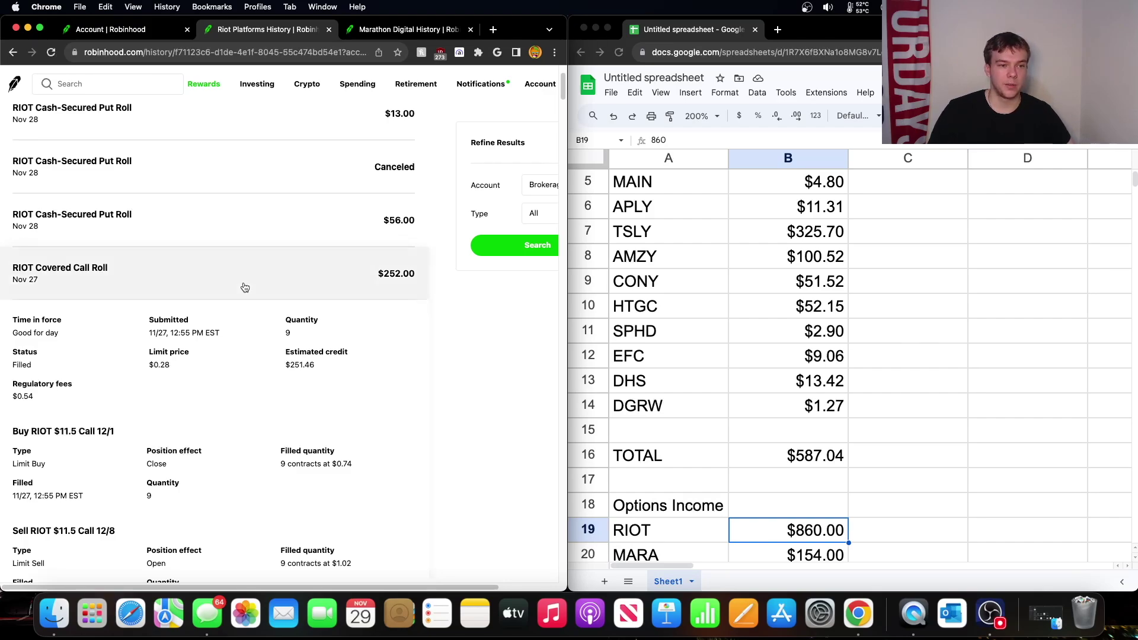
{"action": "left_click", "coordinate": [245, 287]}
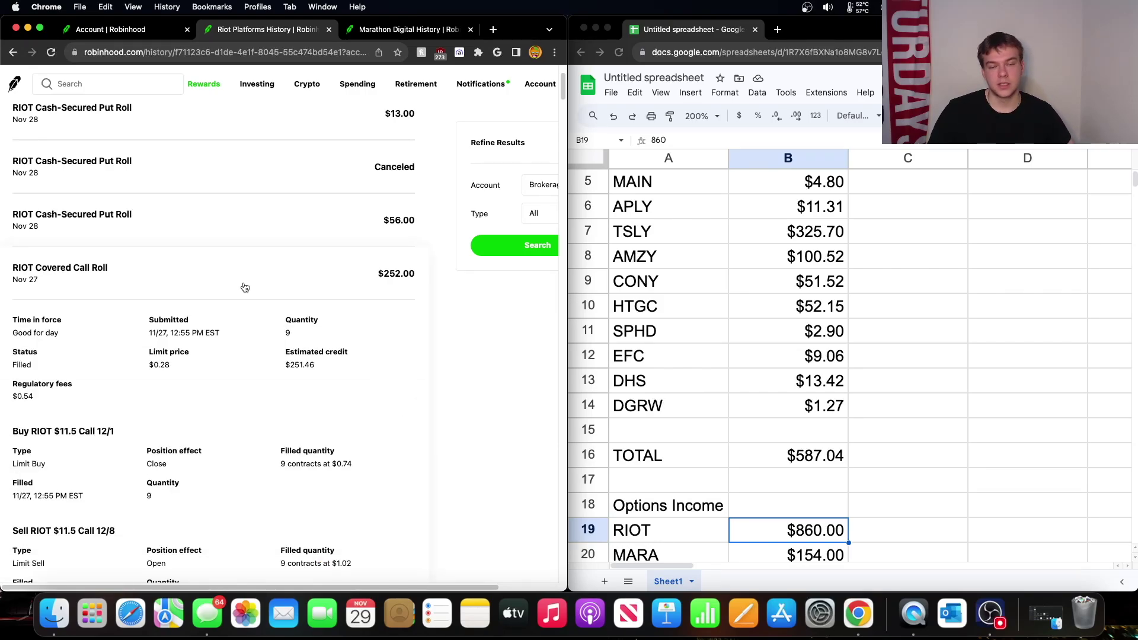
{"action": "left_click", "coordinate": [244, 287]}
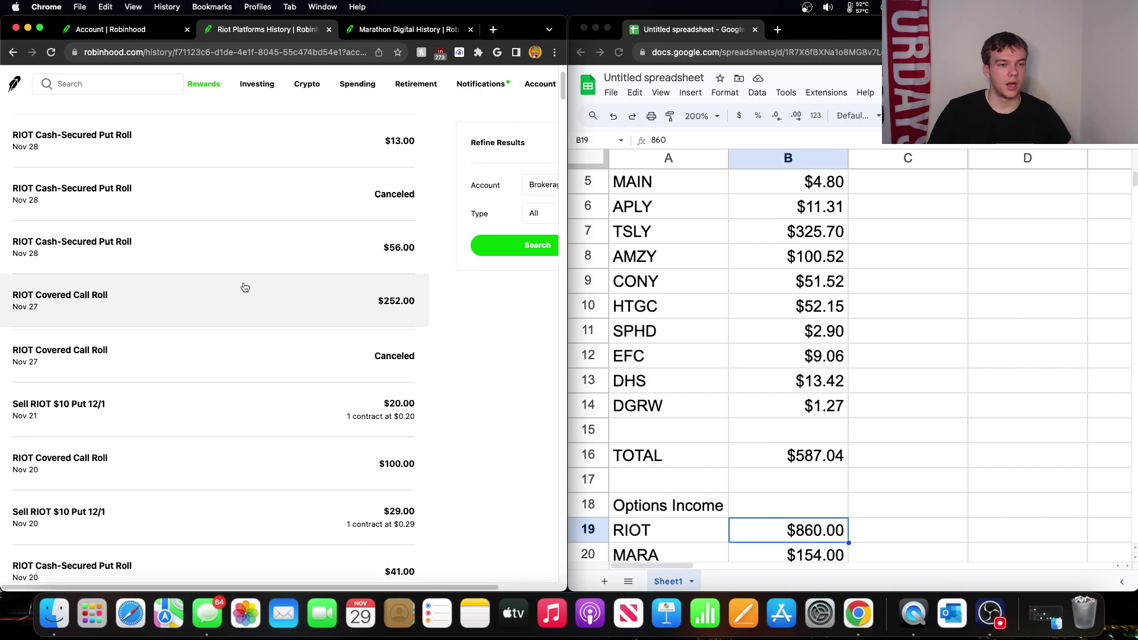
- Inspect the order details of the $56.00 Nov 28 RIOT cash-secured put roll in the Riot Platforms history, collapsing the entry
{"action": "scroll", "coordinate": [254, 249], "scroll_direction": "up", "scroll_amount": 1}
{"action": "left_click", "coordinate": [255, 250]}
{"action": "left_click", "coordinate": [254, 248]}
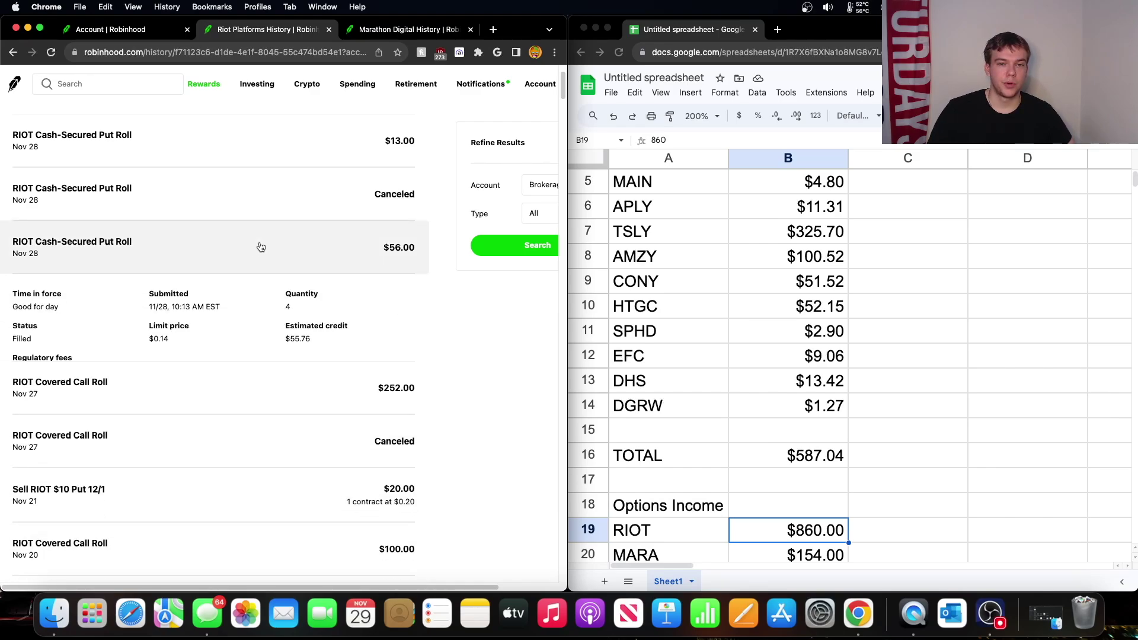
{"action": "scroll", "coordinate": [368, 237], "scroll_direction": "up", "scroll_amount": 2}
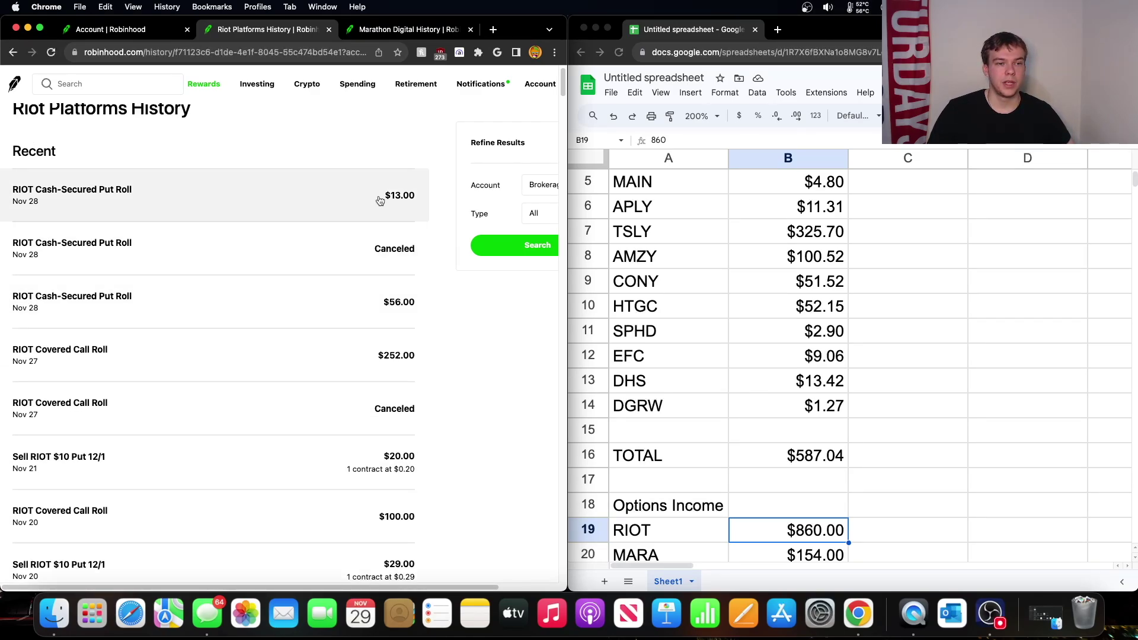
{"action": "scroll", "coordinate": [338, 226], "scroll_direction": "up", "scroll_amount": 1}
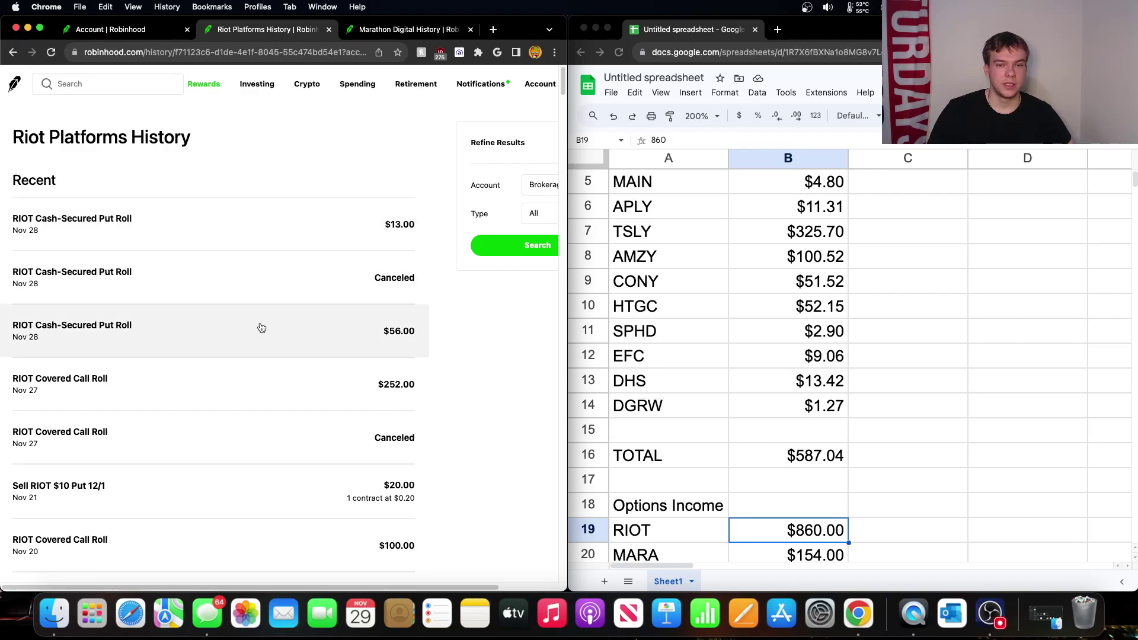
{"action": "scroll", "coordinate": [261, 326], "scroll_direction": "down", "scroll_amount": 1}
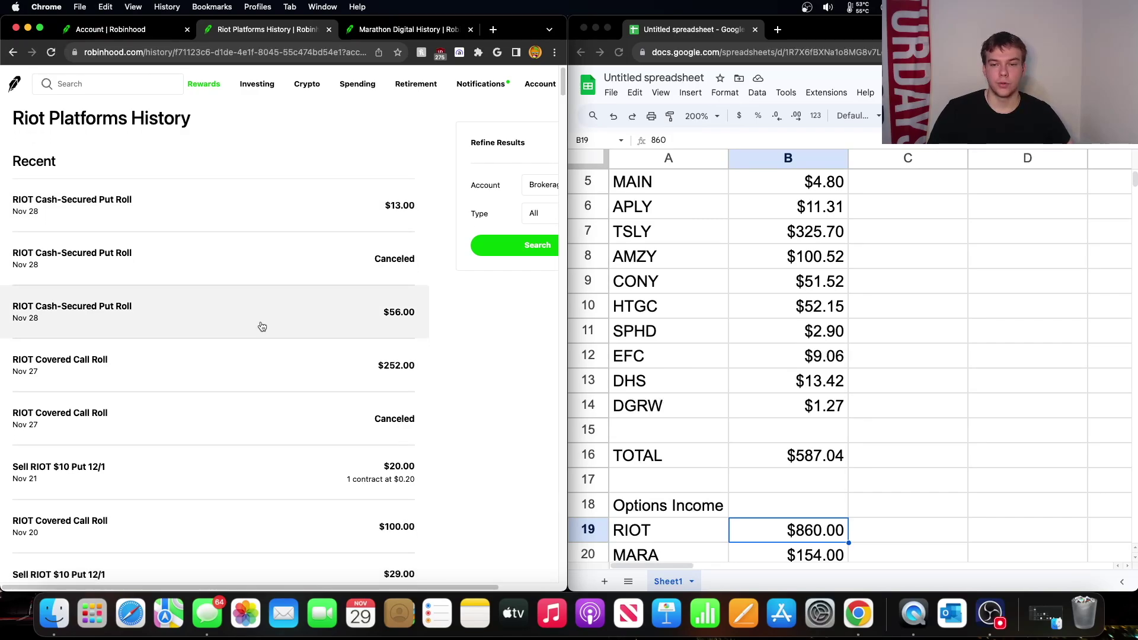
- Reopen the $252.00 Nov 27 RIOT covered call roll and read its credit, fees and option legs
{"action": "left_click", "coordinate": [418, 370]}
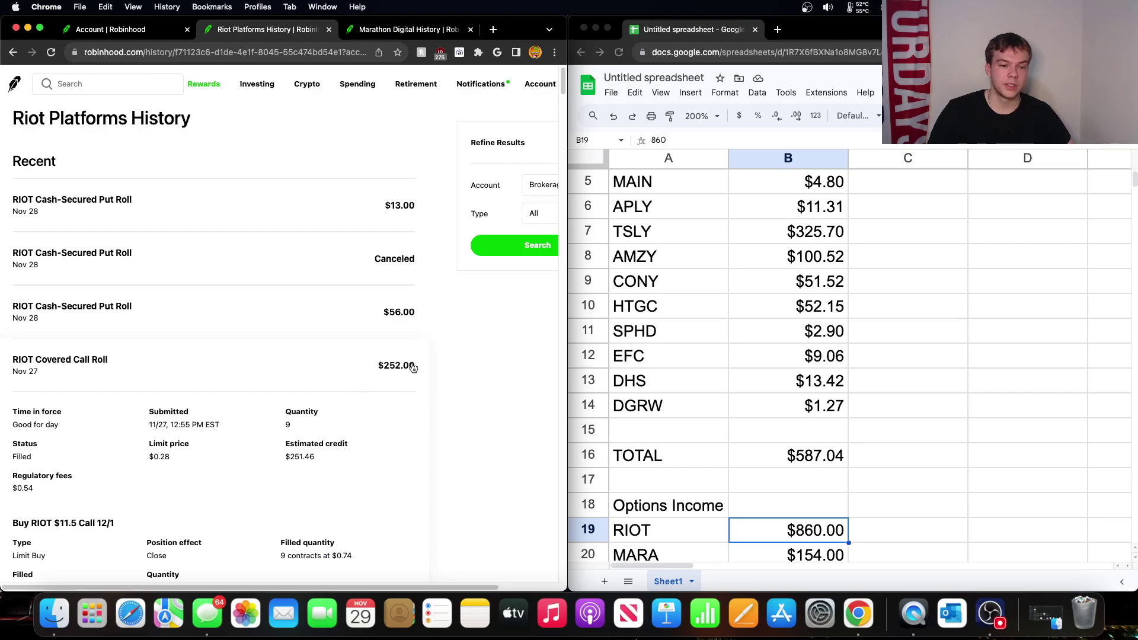
{"action": "scroll", "coordinate": [415, 369], "scroll_direction": "down", "scroll_amount": 3}
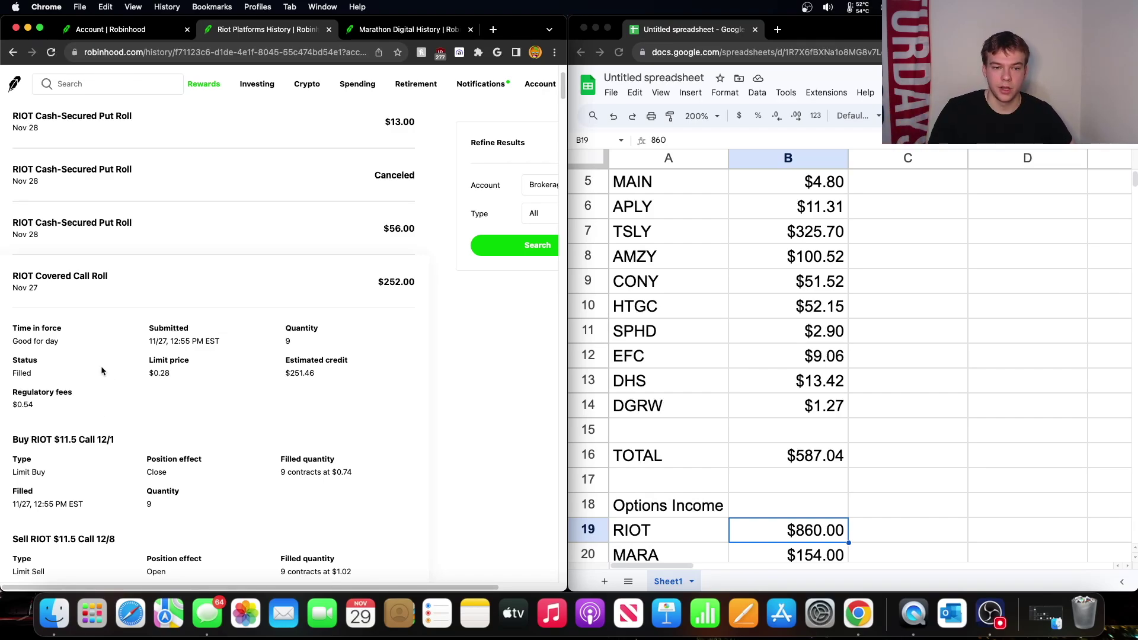
{"action": "left_click", "coordinate": [150, 291]}
{"action": "scroll", "coordinate": [148, 289], "scroll_direction": "up", "scroll_amount": 2}
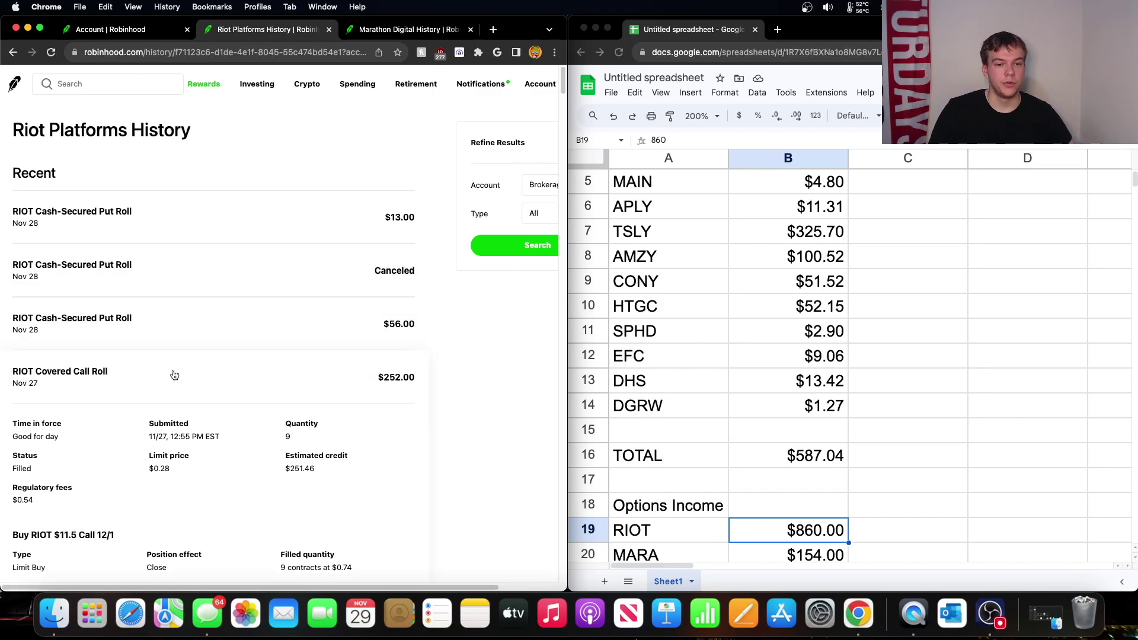
- Bring up the Marathon Digital history and check the Nov 21 and Nov 22 MARA put sales, leaving both entries collapsed
{"action": "left_click", "coordinate": [401, 31]}
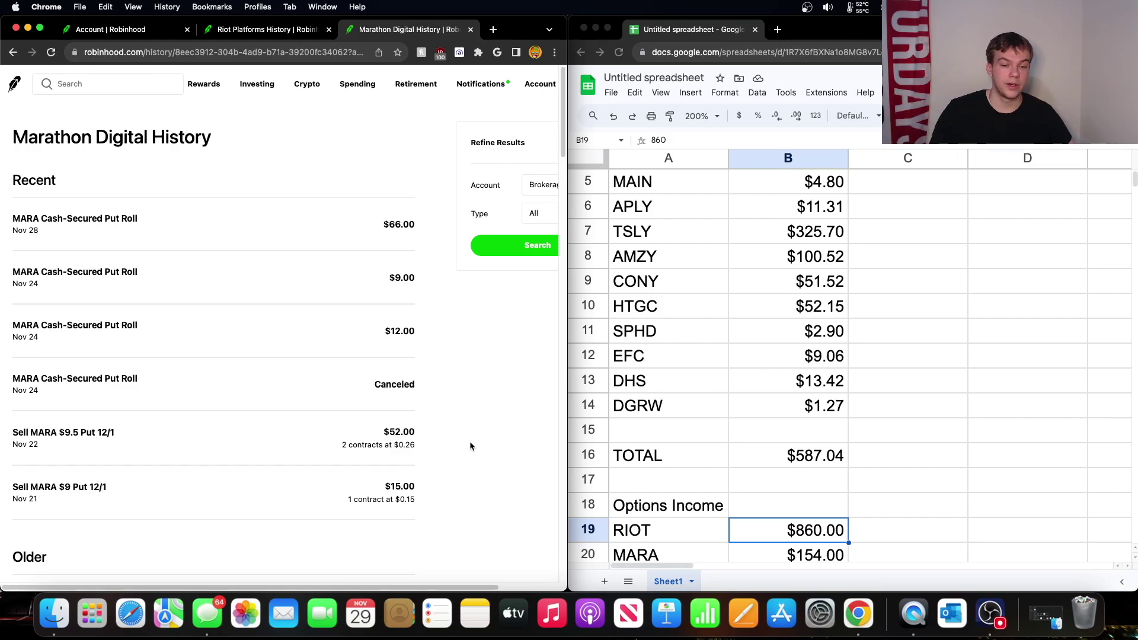
{"action": "left_click", "coordinate": [355, 503]}
{"action": "left_click", "coordinate": [356, 503]}
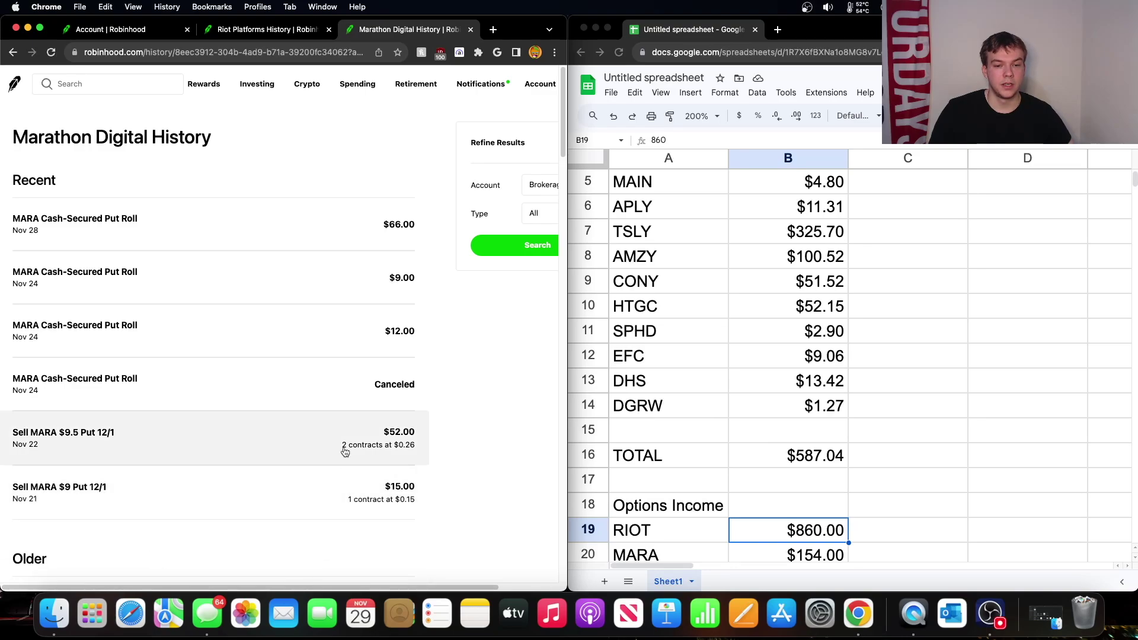
{"action": "left_click", "coordinate": [345, 452]}
{"action": "left_click", "coordinate": [343, 451]}
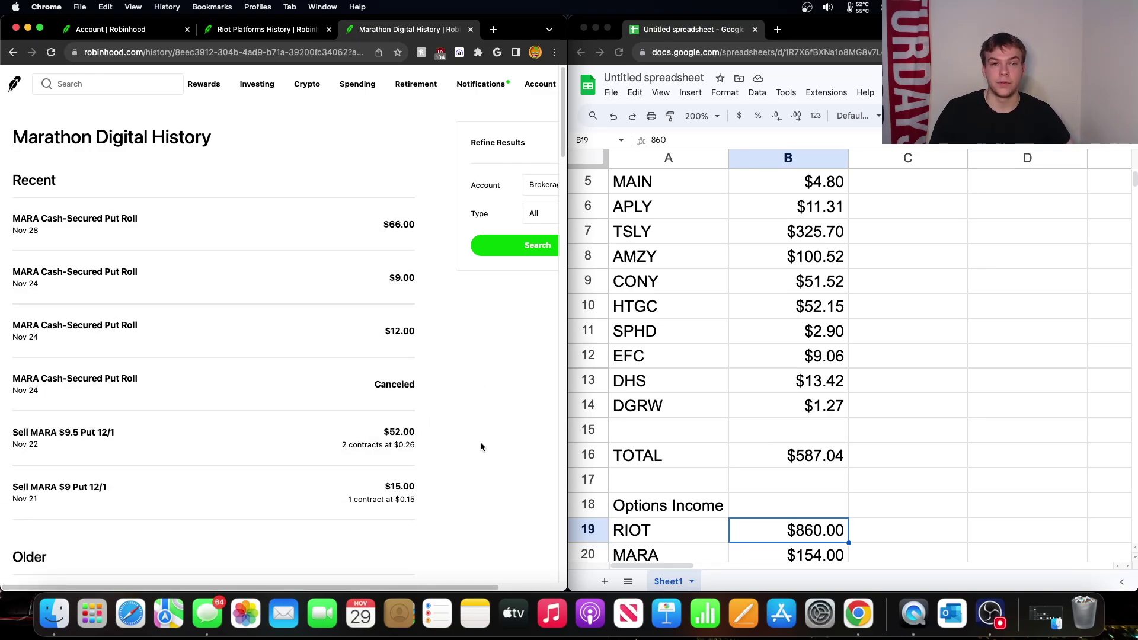
- Review the formulas behind the options income total, the dividend total and the grand total in the spreadsheet
{"action": "left_click", "coordinate": [814, 502]}
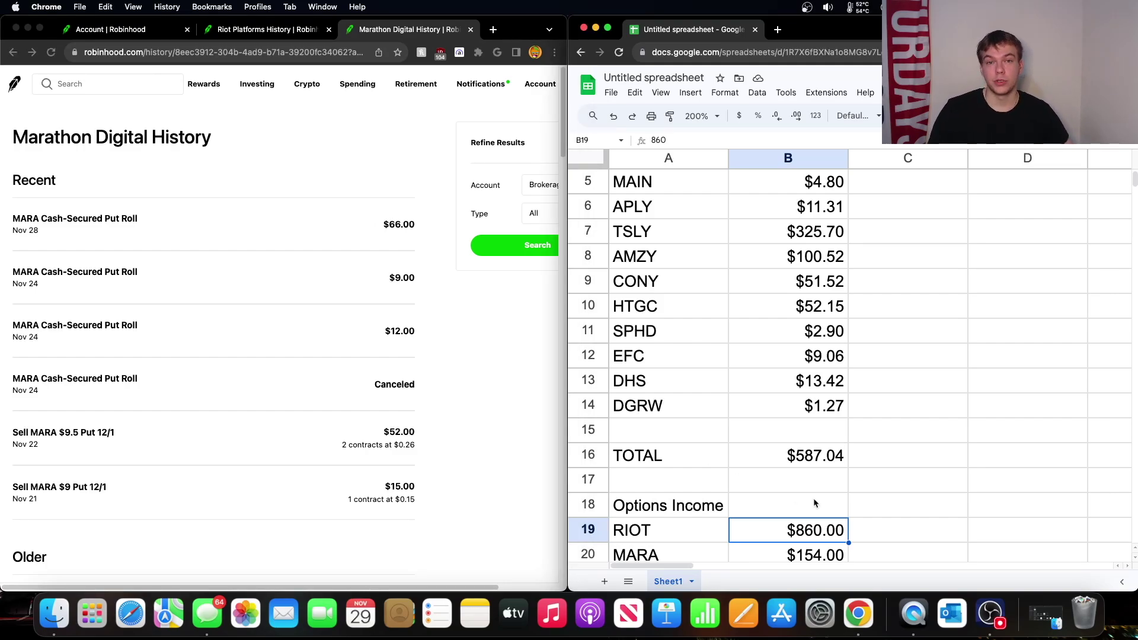
{"action": "scroll", "coordinate": [814, 503], "scroll_direction": "down", "scroll_amount": 3}
{"action": "left_click", "coordinate": [810, 537]}
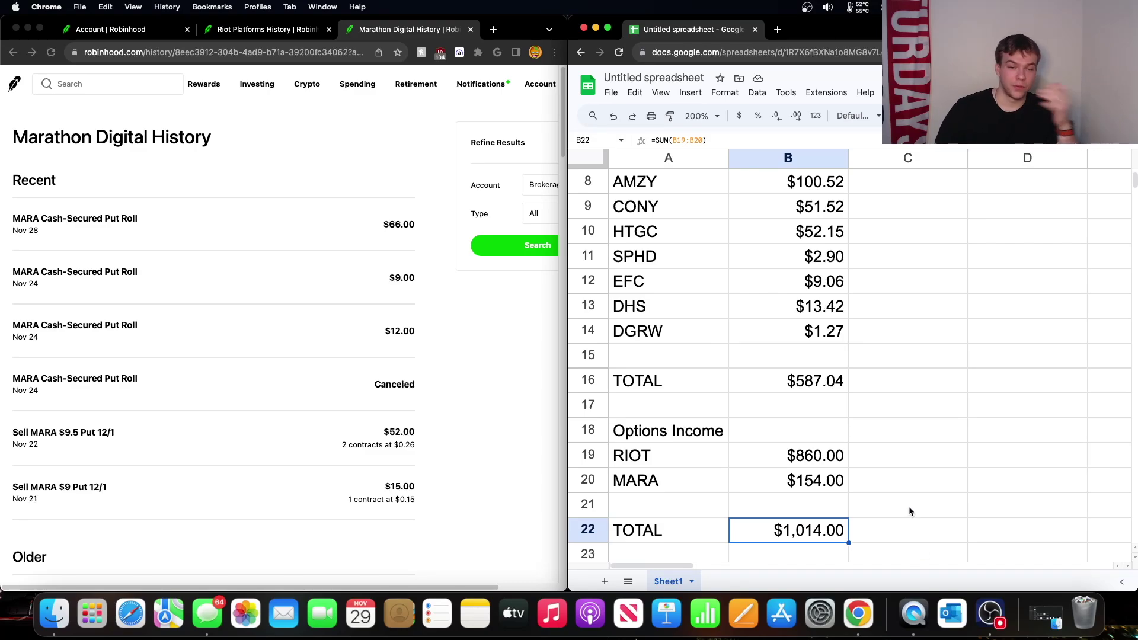
{"action": "left_click", "coordinate": [808, 389]}
{"action": "scroll", "coordinate": [894, 457], "scroll_direction": "down", "scroll_amount": 3}
{"action": "left_click", "coordinate": [826, 508]}
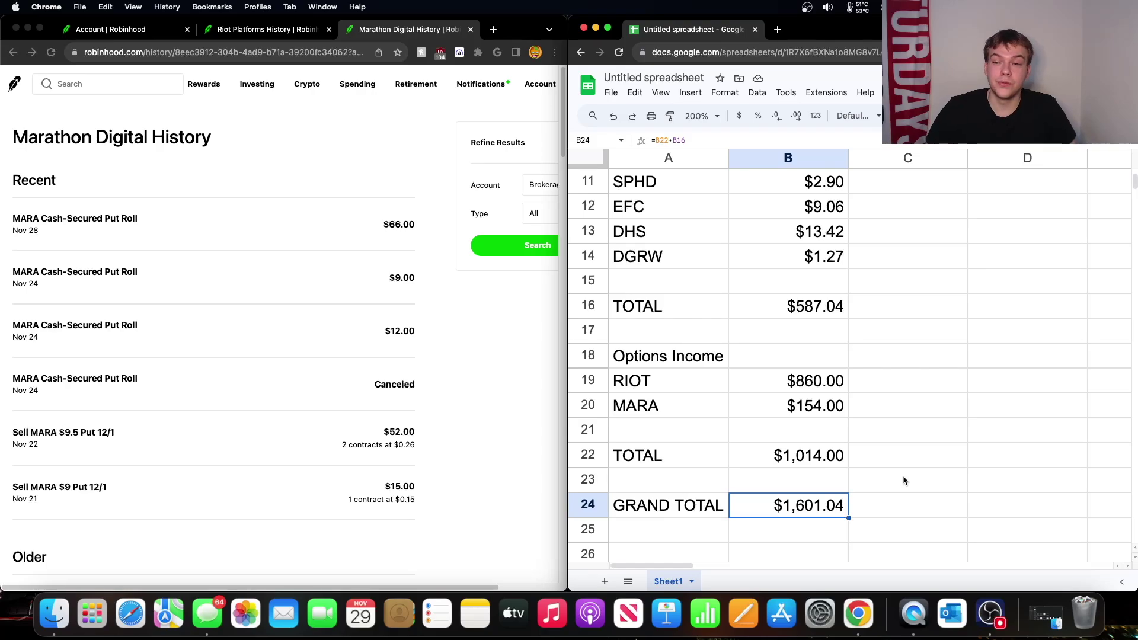
- Go back over the TSLY, AMZY and CONY dividend amounts and the dividend total in the spreadsheet
{"action": "scroll", "coordinate": [904, 480], "scroll_direction": "up", "scroll_amount": 5}
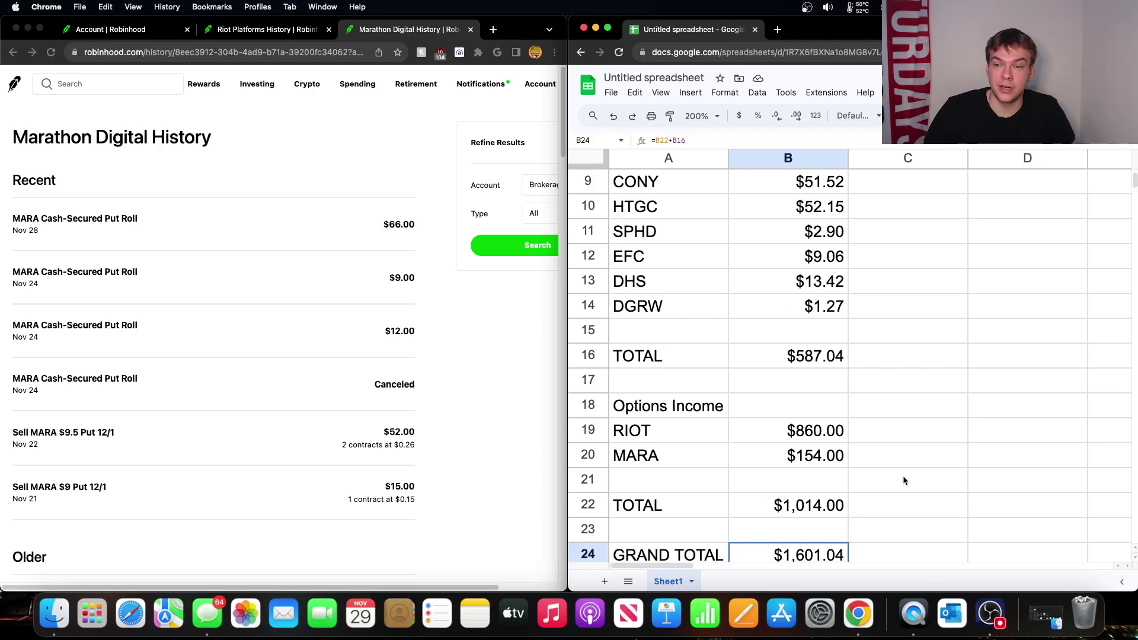
{"action": "left_click", "coordinate": [823, 257]}
{"action": "left_click", "coordinate": [819, 289]}
{"action": "left_click", "coordinate": [824, 311]}
{"action": "left_click", "coordinate": [821, 262]}
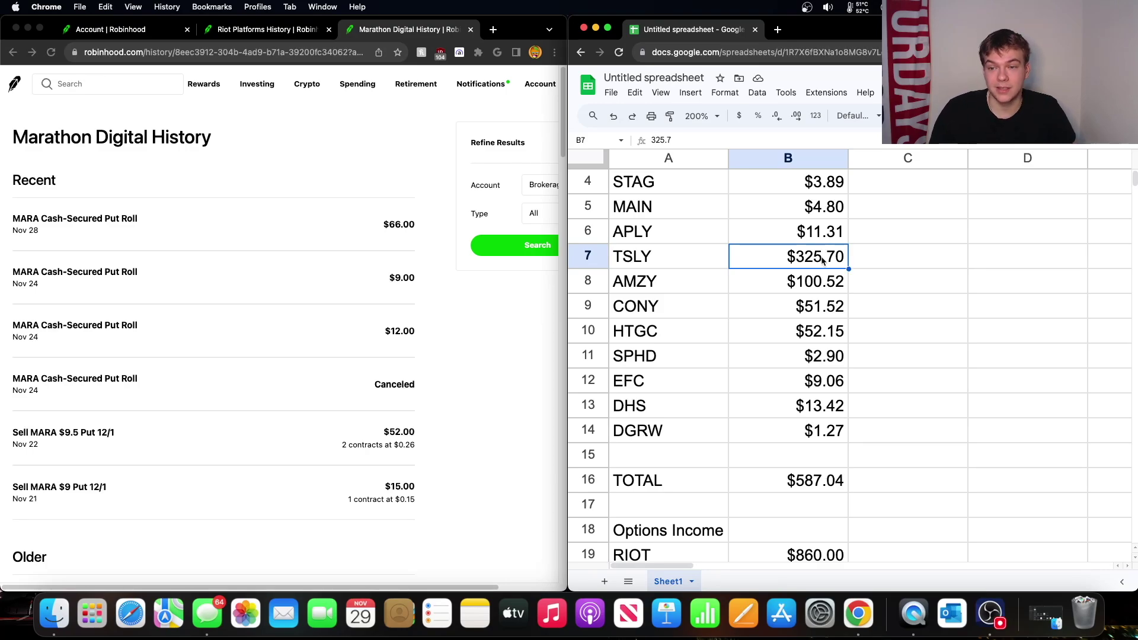
{"action": "left_click", "coordinate": [828, 281]}
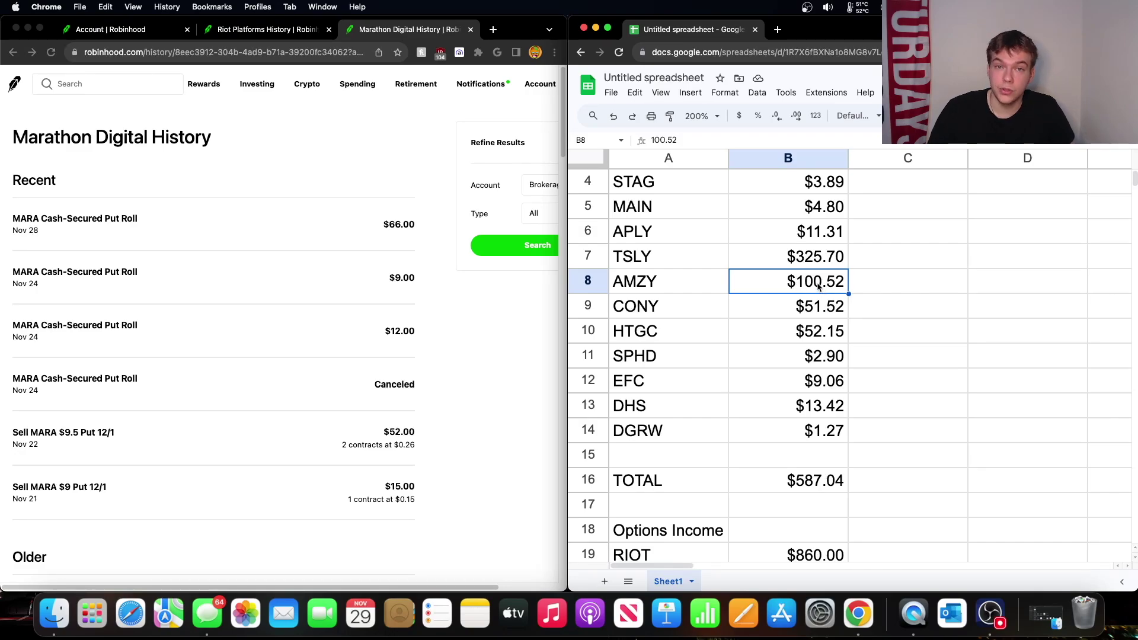
{"action": "left_click", "coordinate": [811, 324]}
{"action": "left_click", "coordinate": [812, 316]}
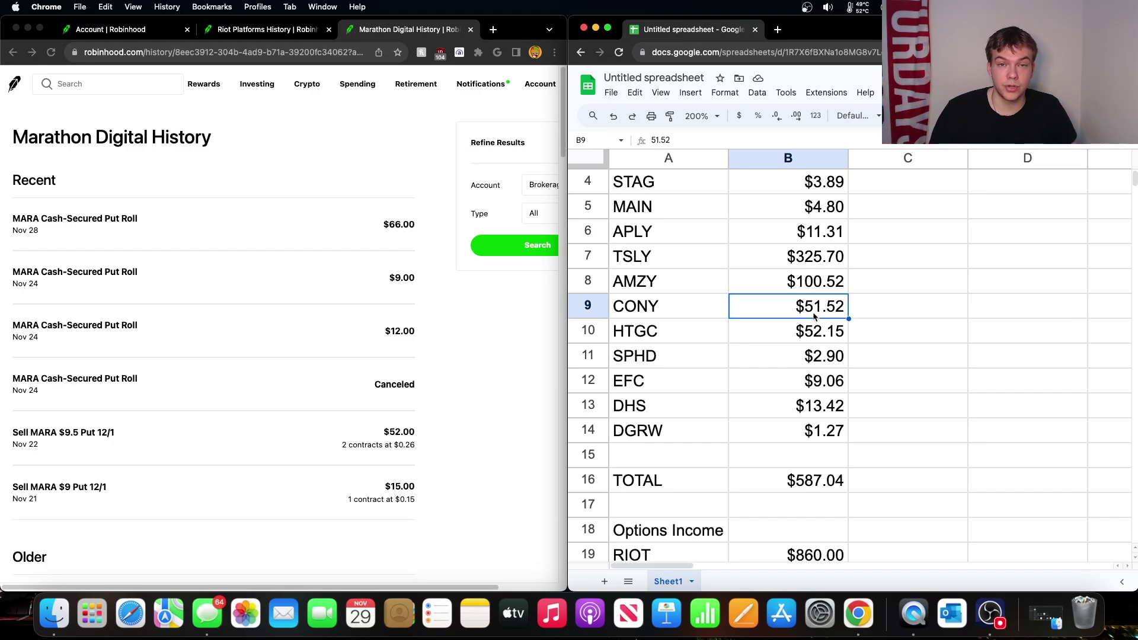
{"action": "left_click", "coordinate": [783, 491]}
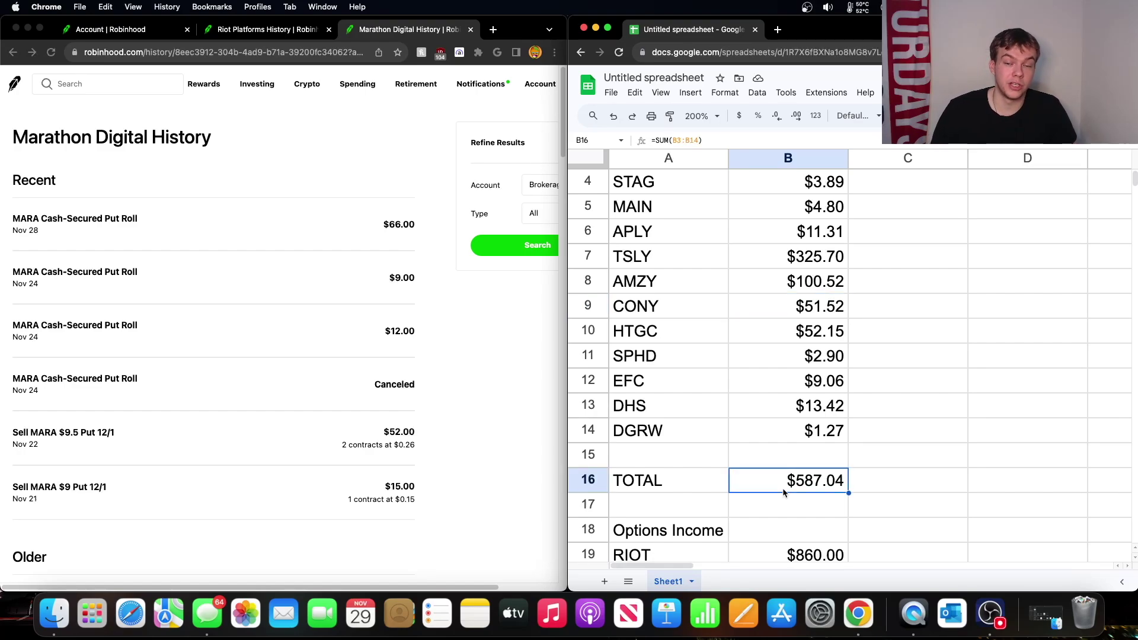
- Compare the AMZY, TSLY and CONY dividends with the dividend total, and check the options income total in B22
{"action": "left_click", "coordinate": [830, 281]}
{"action": "left_click", "coordinate": [830, 256]}
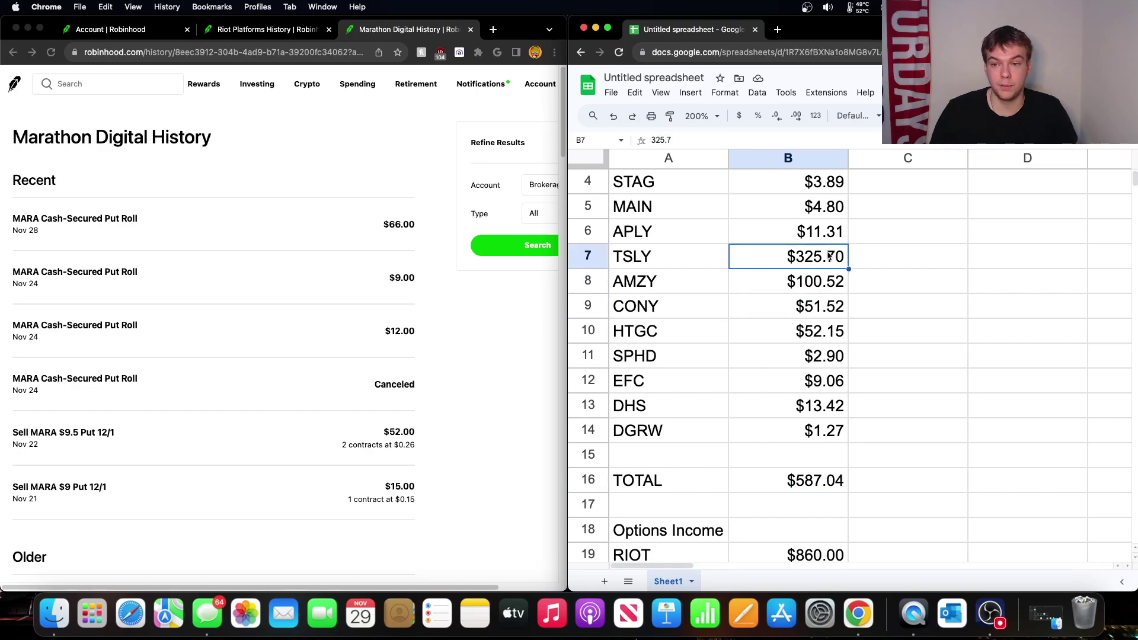
{"action": "left_click", "coordinate": [823, 314]}
{"action": "left_click", "coordinate": [775, 456]}
{"action": "left_click", "coordinate": [772, 481]}
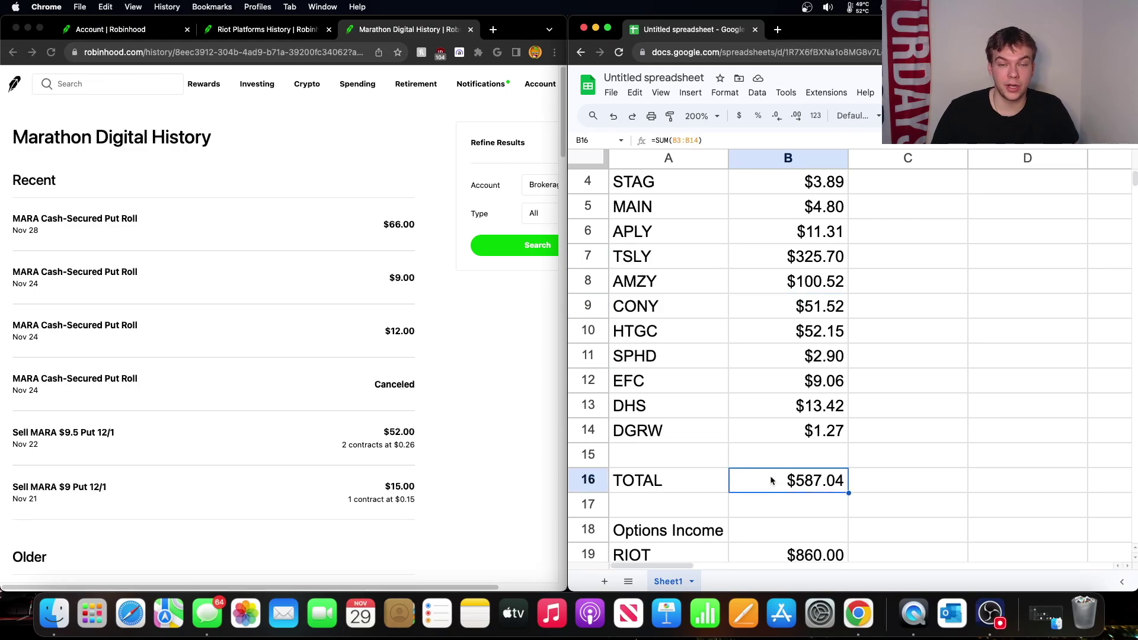
{"action": "scroll", "coordinate": [765, 468], "scroll_direction": "down", "scroll_amount": 1}
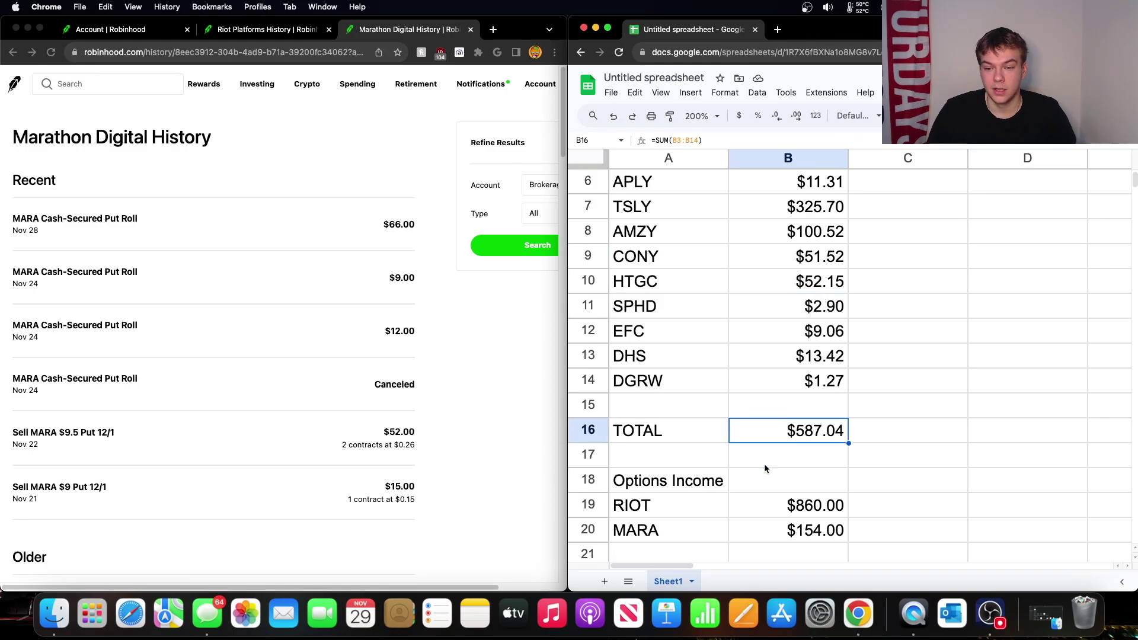
{"action": "scroll", "coordinate": [765, 464], "scroll_direction": "down", "scroll_amount": 2}
{"action": "left_click", "coordinate": [772, 515]}
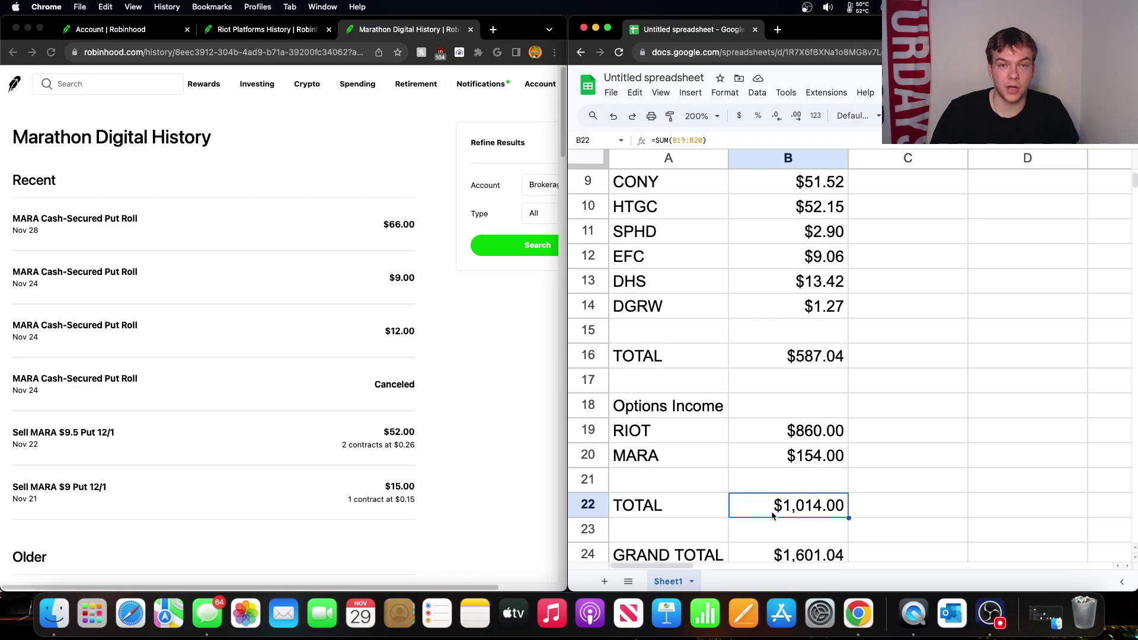